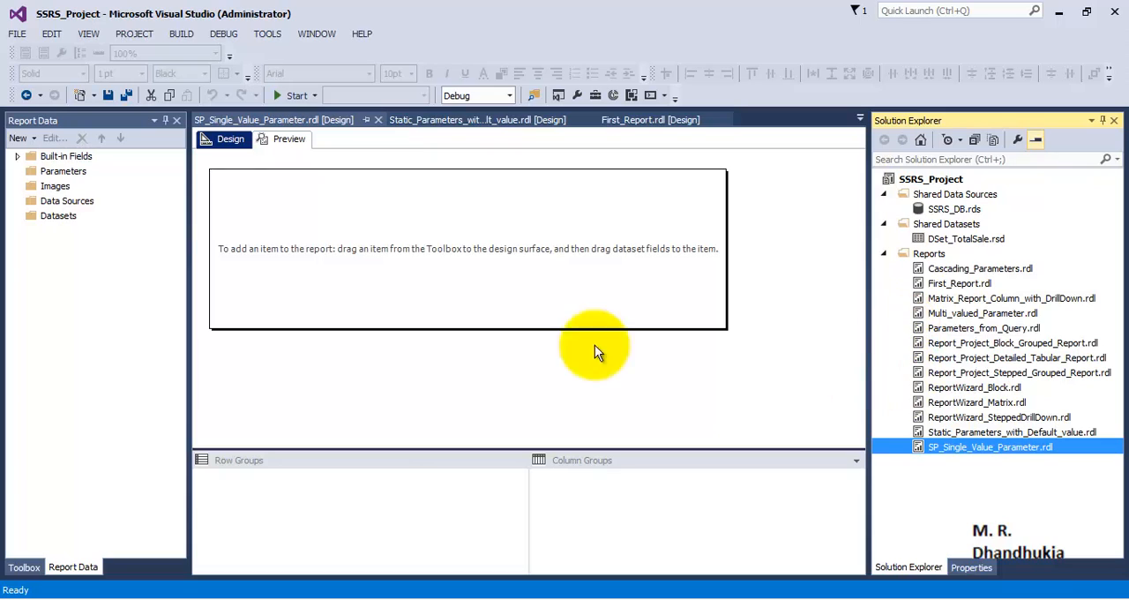
{"action": "left_click", "coordinate": [71, 219]}
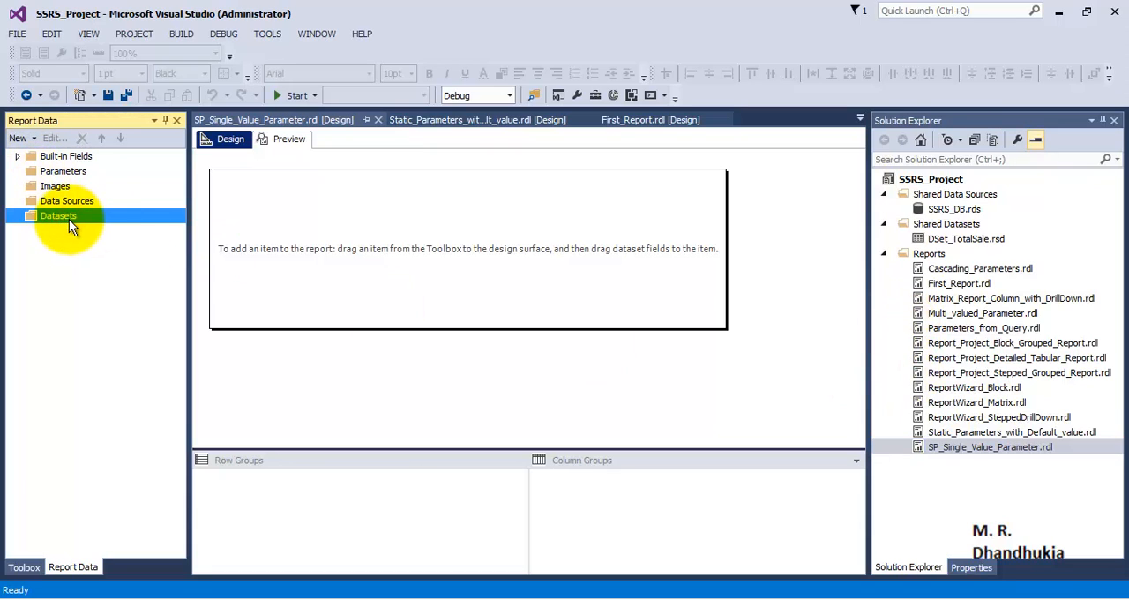
{"action": "left_click", "coordinate": [296, 219]}
{"action": "left_click", "coordinate": [111, 219]}
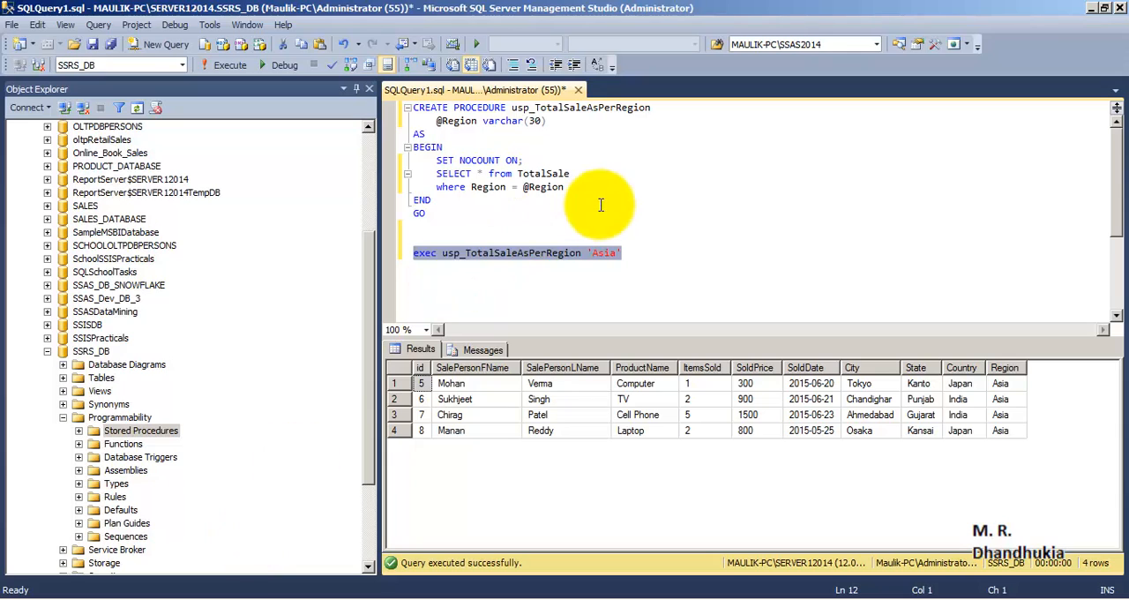
{"action": "left_click", "coordinate": [599, 200]}
{"action": "left_click_drag", "start_coordinate": [440, 217], "coordinate": [353, 76]}
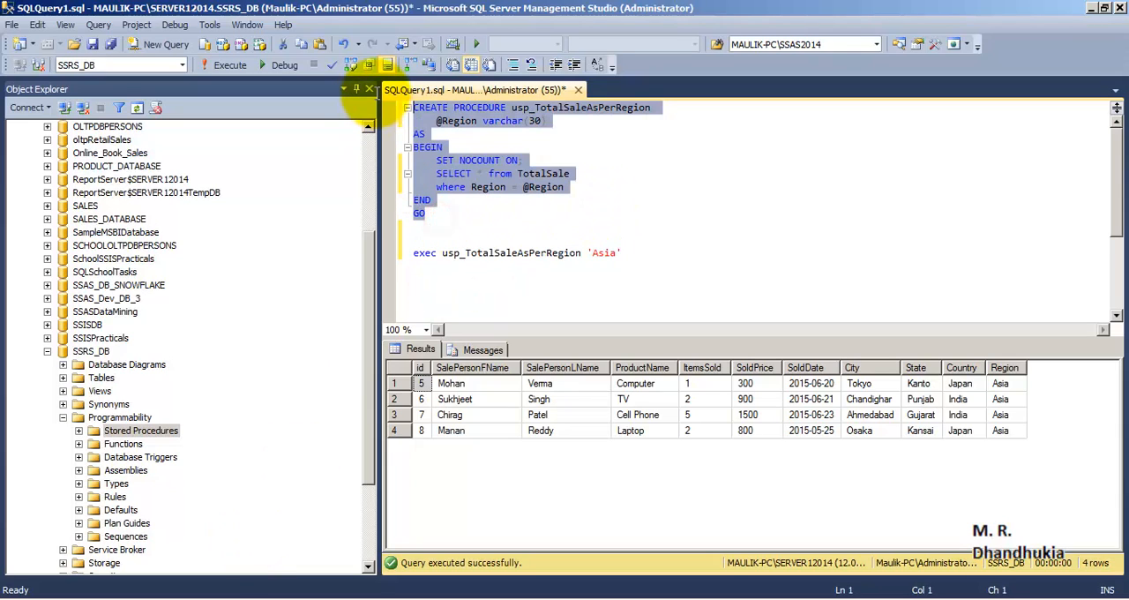
{"action": "left_click", "coordinate": [591, 153]}
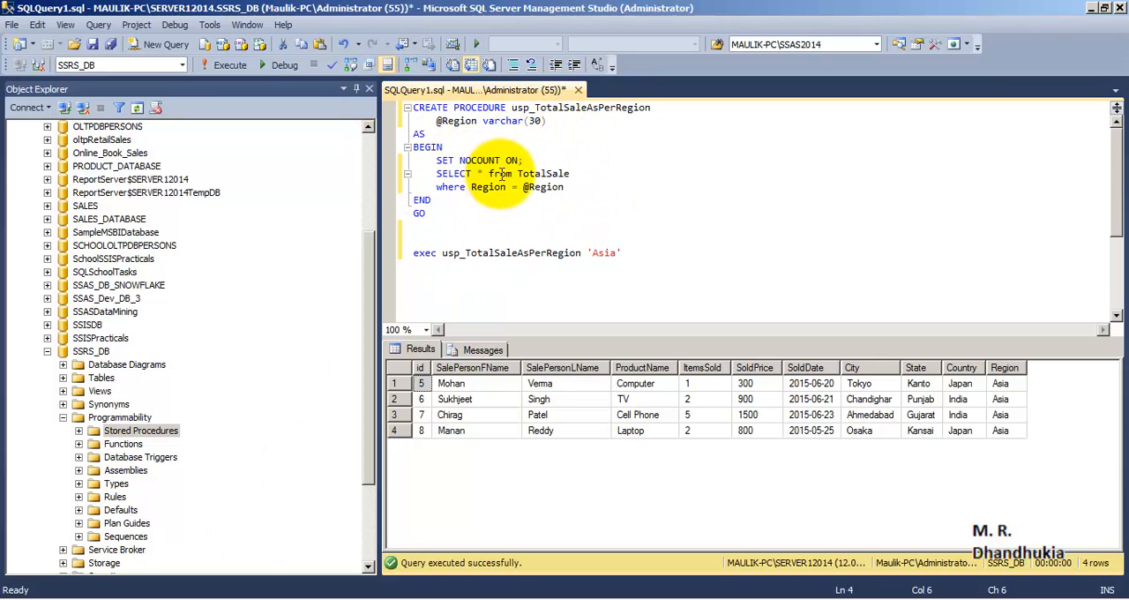
{"action": "left_click_drag", "start_coordinate": [582, 173], "coordinate": [435, 173]}
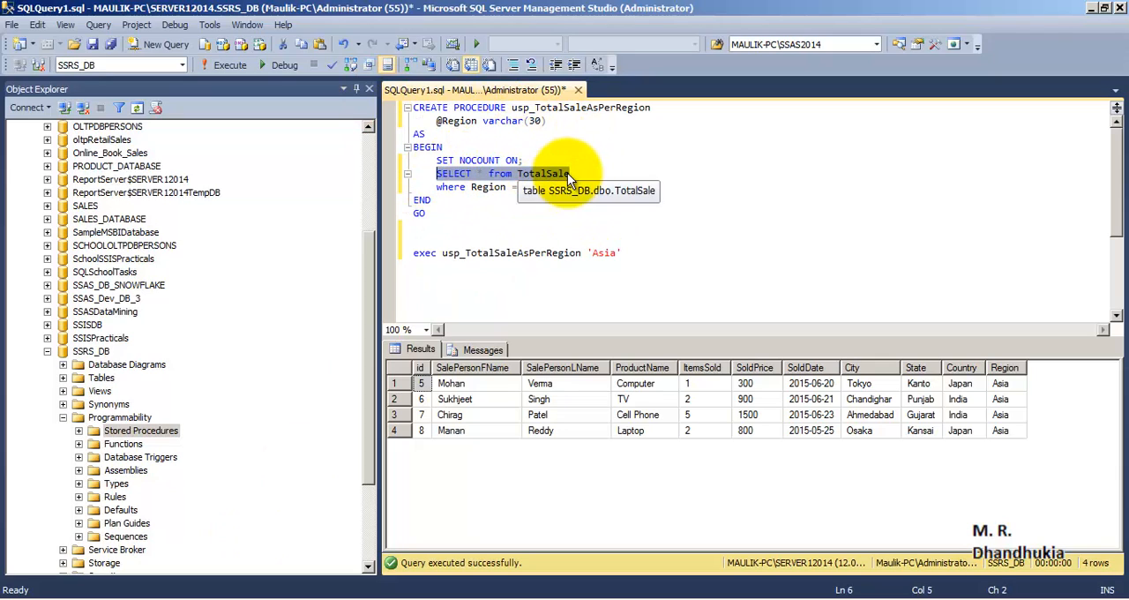
{"action": "left_click", "coordinate": [468, 199]}
{"action": "left_click_drag", "start_coordinate": [435, 186], "coordinate": [568, 187]}
{"action": "left_click", "coordinate": [589, 185]}
{"action": "left_click", "coordinate": [605, 208]}
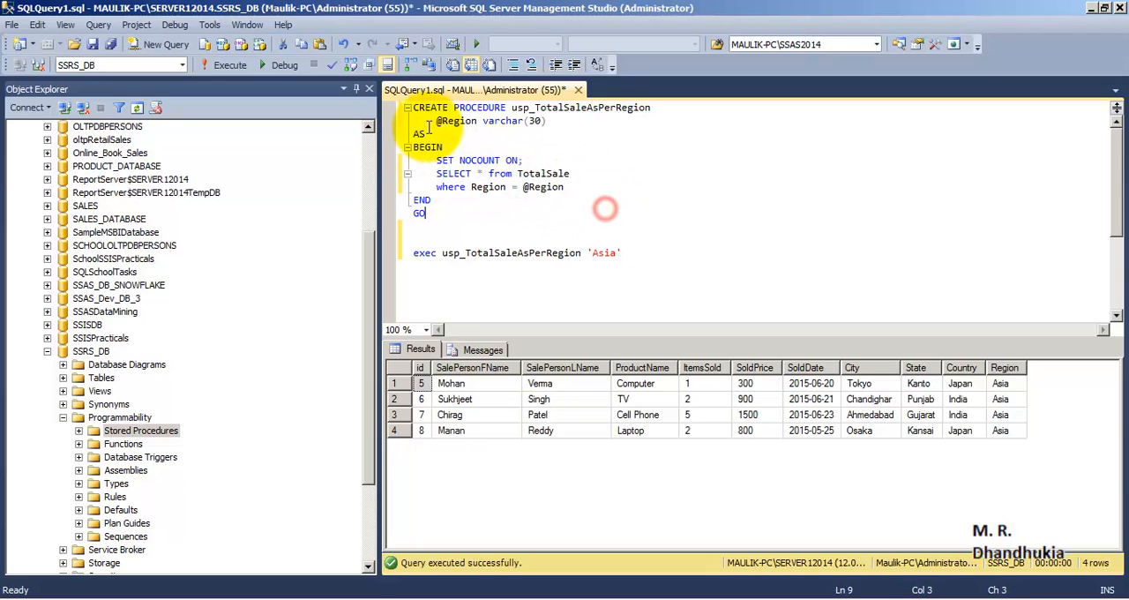
{"action": "left_click_drag", "start_coordinate": [435, 121], "coordinate": [557, 121]}
{"action": "left_click", "coordinate": [558, 121]}
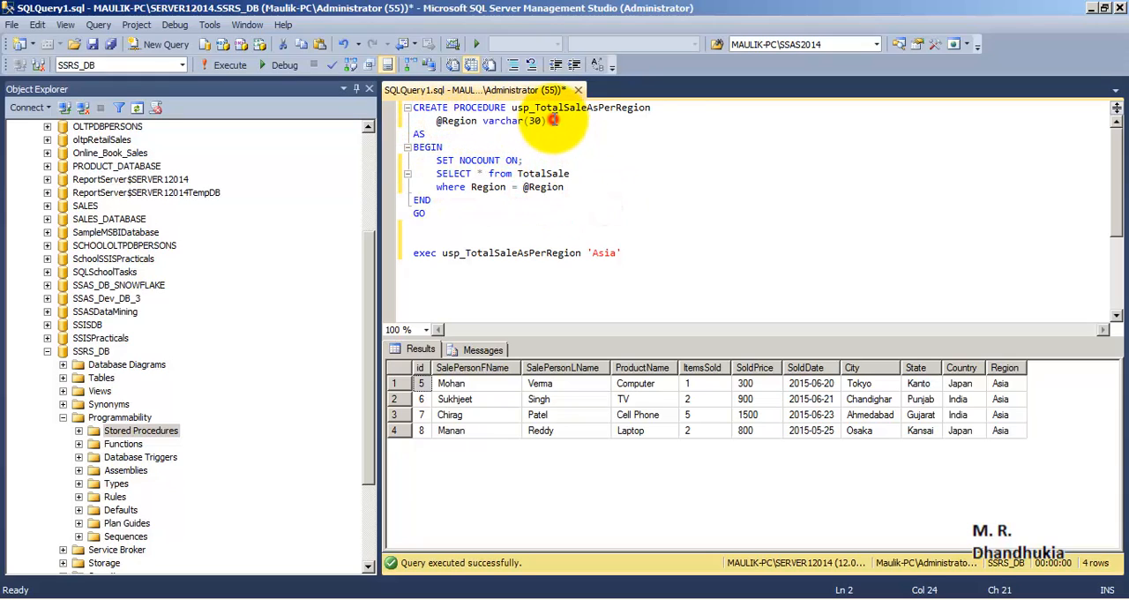
{"action": "left_click_drag", "start_coordinate": [670, 110], "coordinate": [536, 117]}
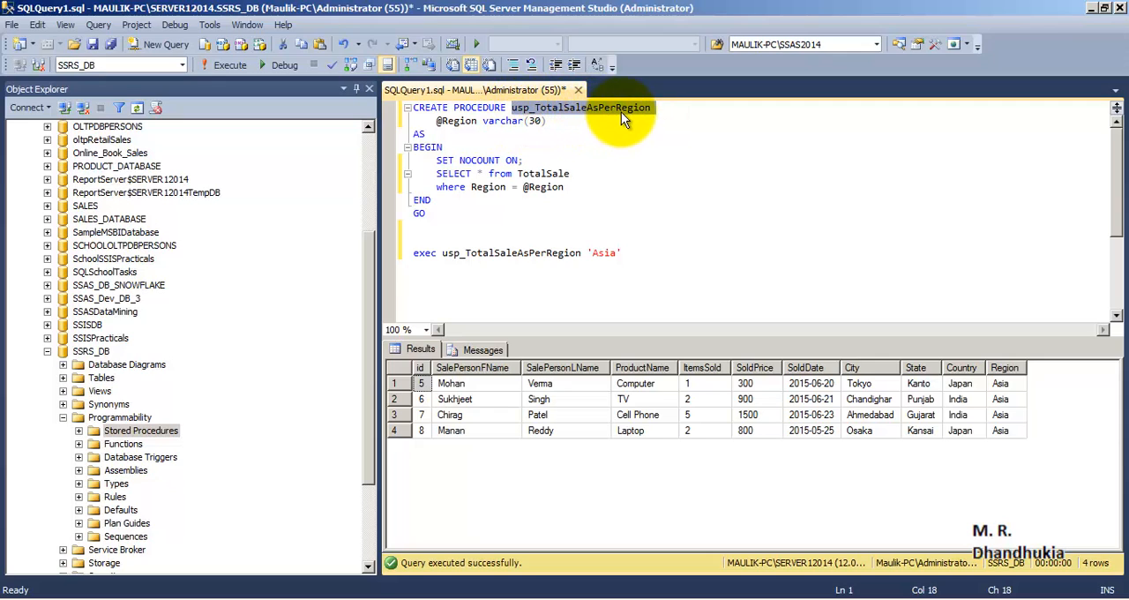
{"action": "left_click_drag", "start_coordinate": [445, 214], "coordinate": [402, 110]}
{"action": "left_click", "coordinate": [508, 237]}
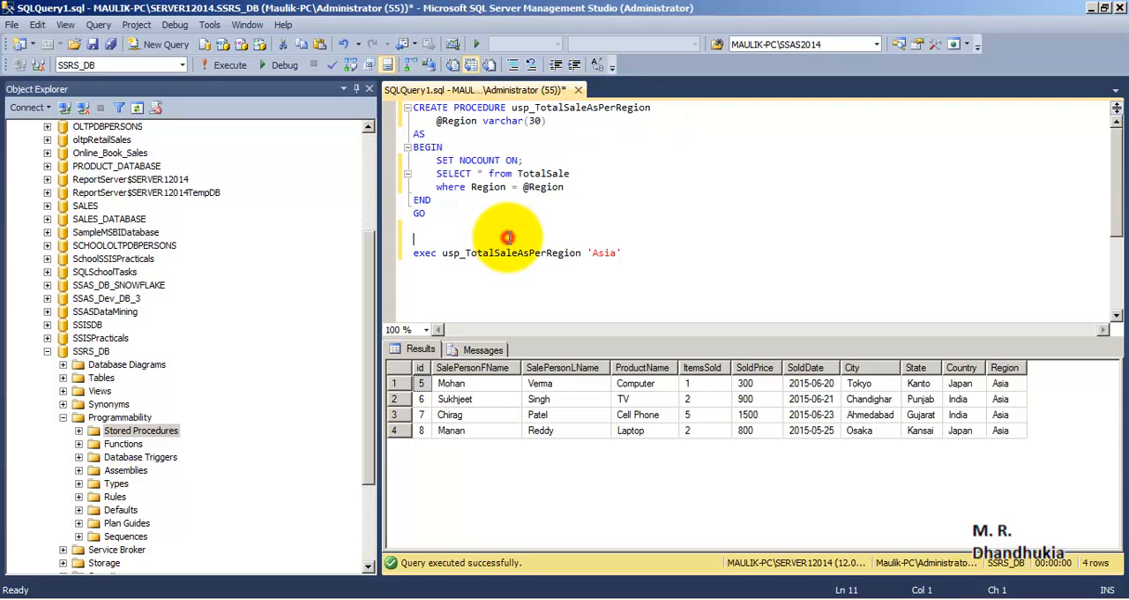
{"action": "left_click_drag", "start_coordinate": [637, 251], "coordinate": [382, 244]}
{"action": "left_click", "coordinate": [231, 66]}
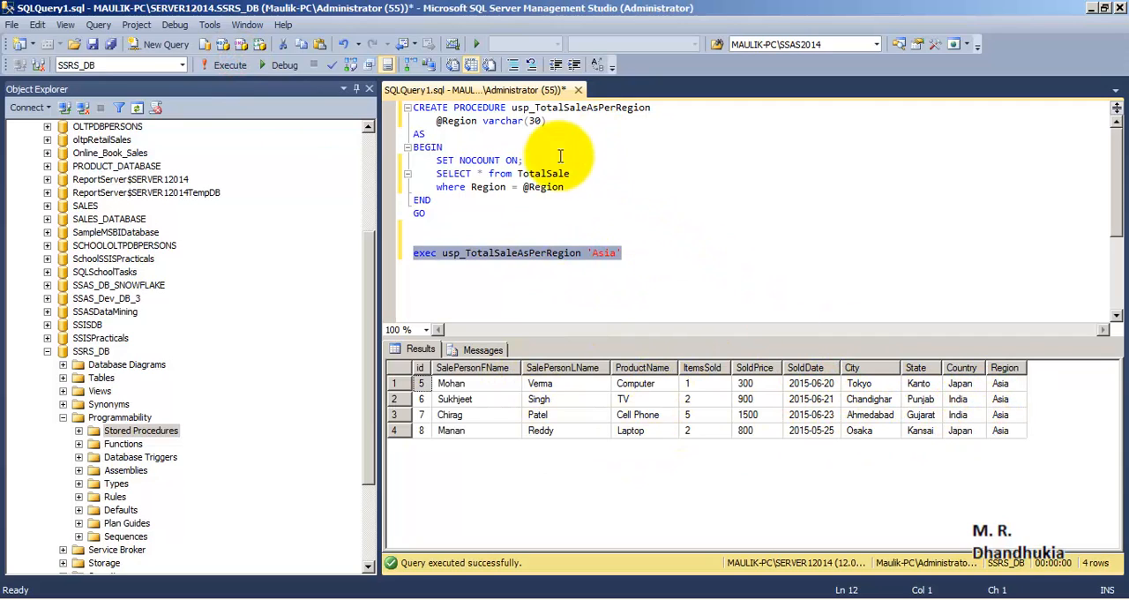
{"action": "left_click", "coordinate": [572, 187]}
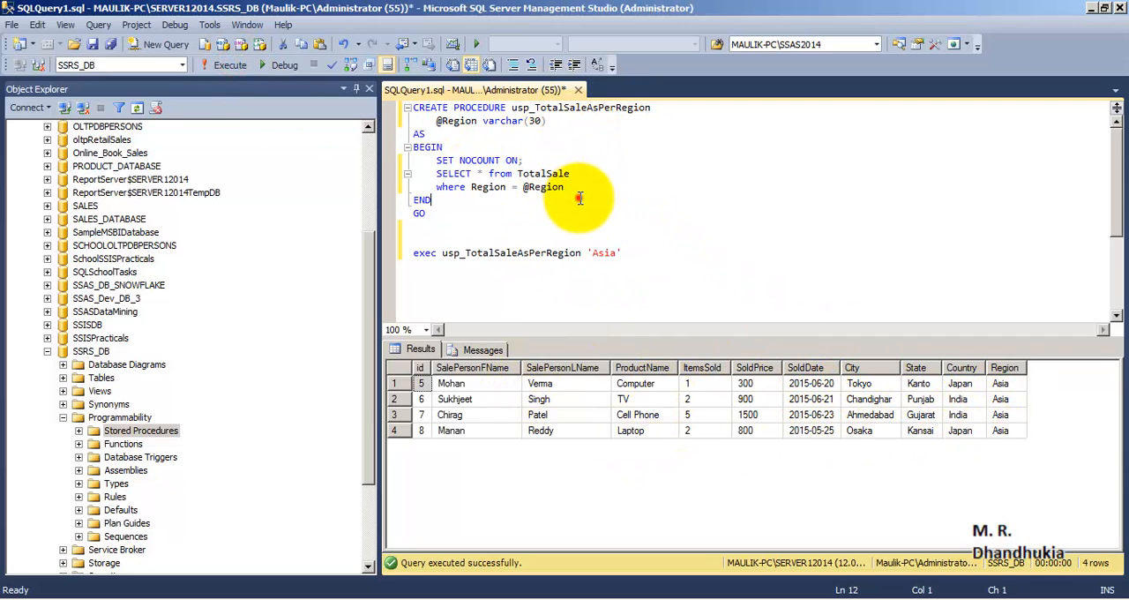
{"action": "left_click", "coordinate": [438, 121]}
{"action": "left_click_drag", "start_coordinate": [438, 121], "coordinate": [478, 121]}
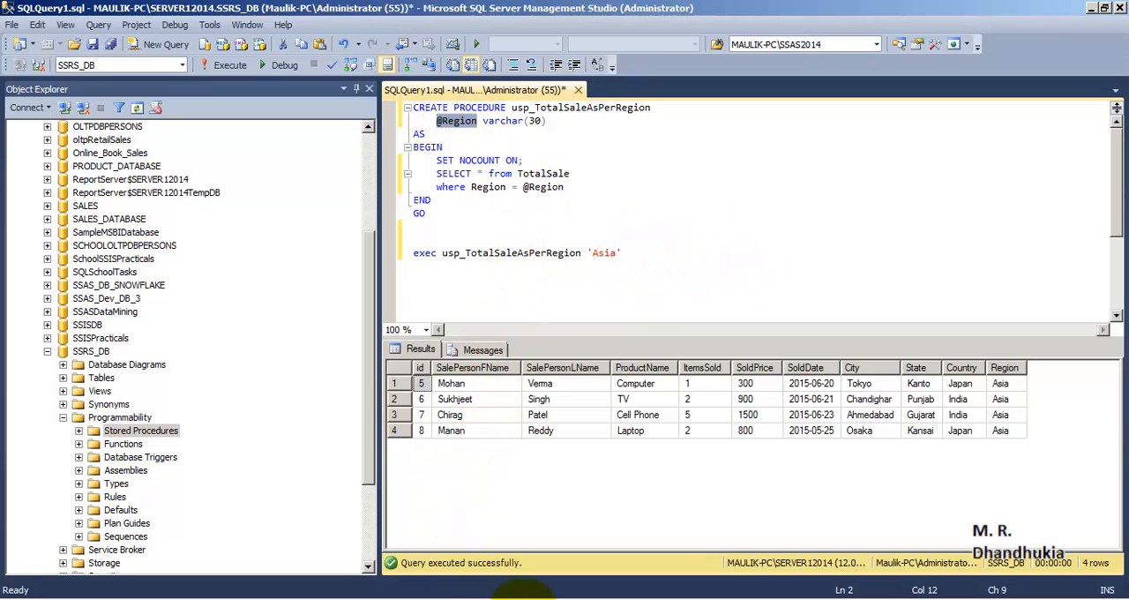
Switch back to Visual Studio and add a report dataset named DSet_SP
{"action": "left_click", "coordinate": [520, 598]}
{"action": "right_click", "coordinate": [80, 214]}
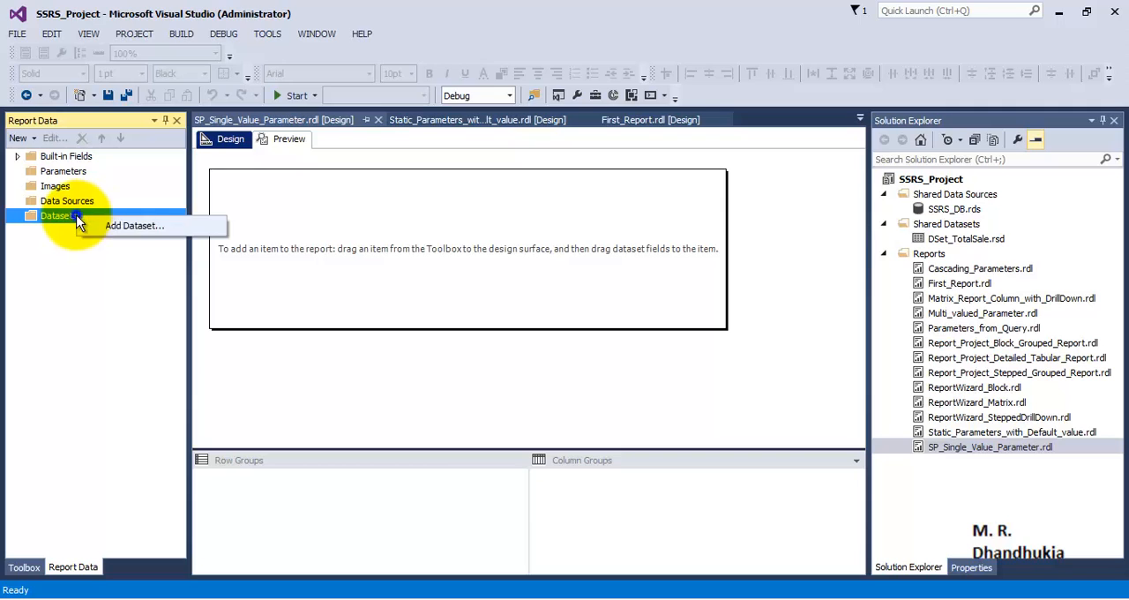
{"action": "left_click", "coordinate": [133, 230]}
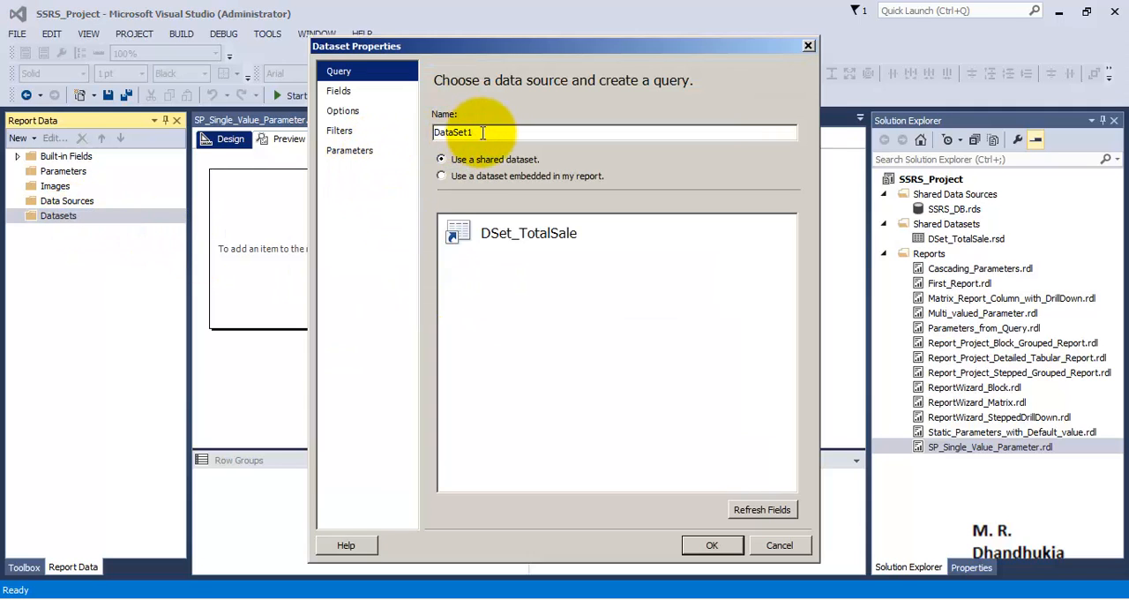
{"action": "left_click_drag", "start_coordinate": [482, 133], "coordinate": [430, 132]}
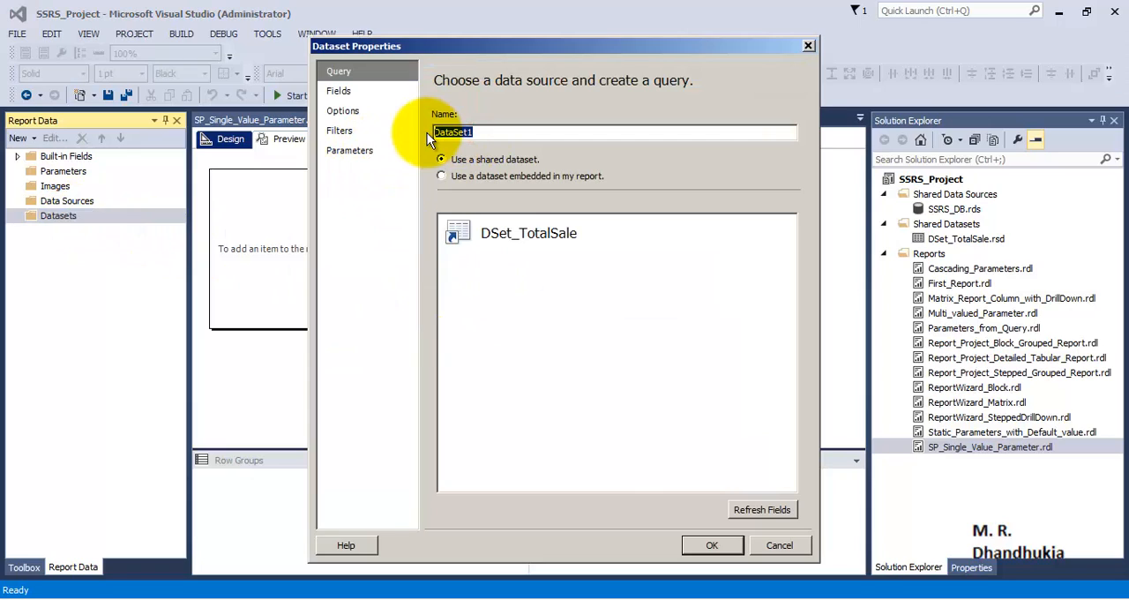
{"action": "type", "text": "DSet_SP"}
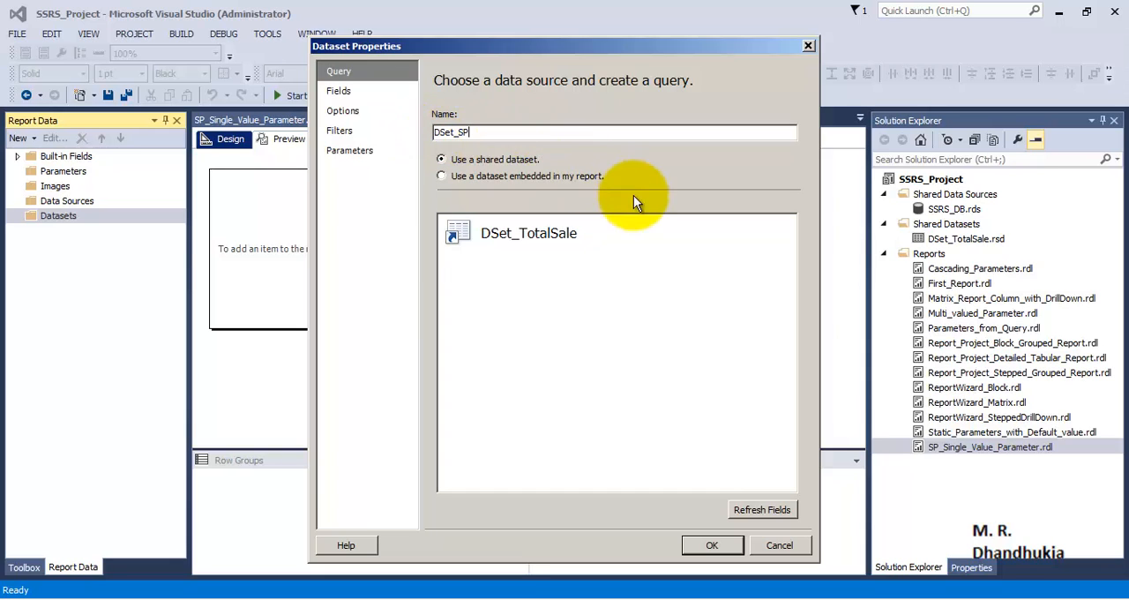
{"action": "left_click", "coordinate": [637, 247]}
Embed the dataset in the report and create its data source from the shared data source reference SSRS_DB
{"action": "left_click", "coordinate": [490, 176]}
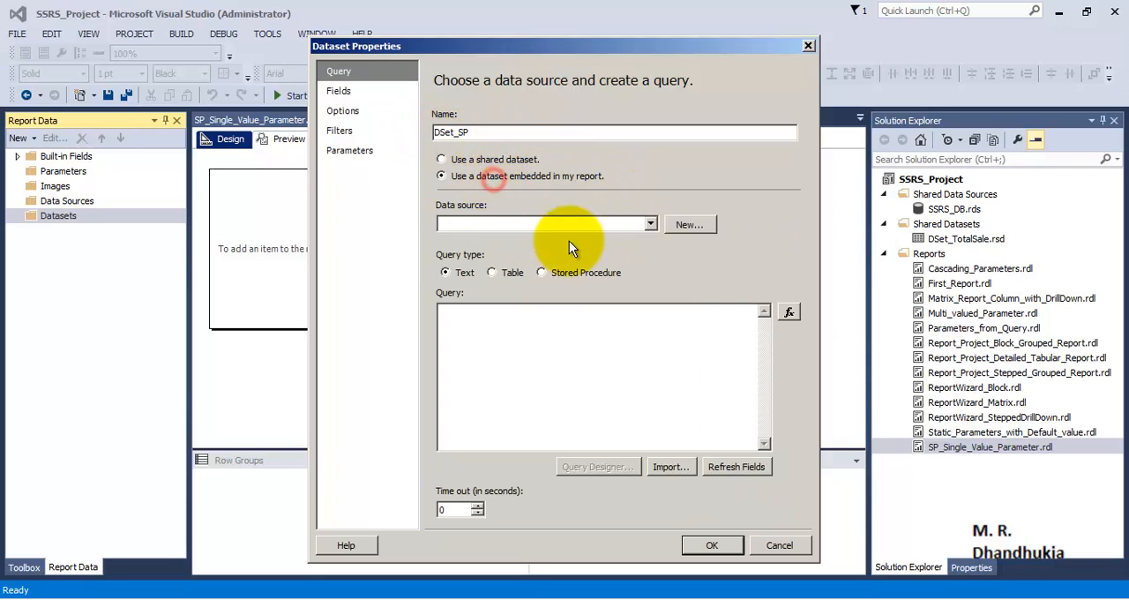
{"action": "left_click", "coordinate": [683, 226]}
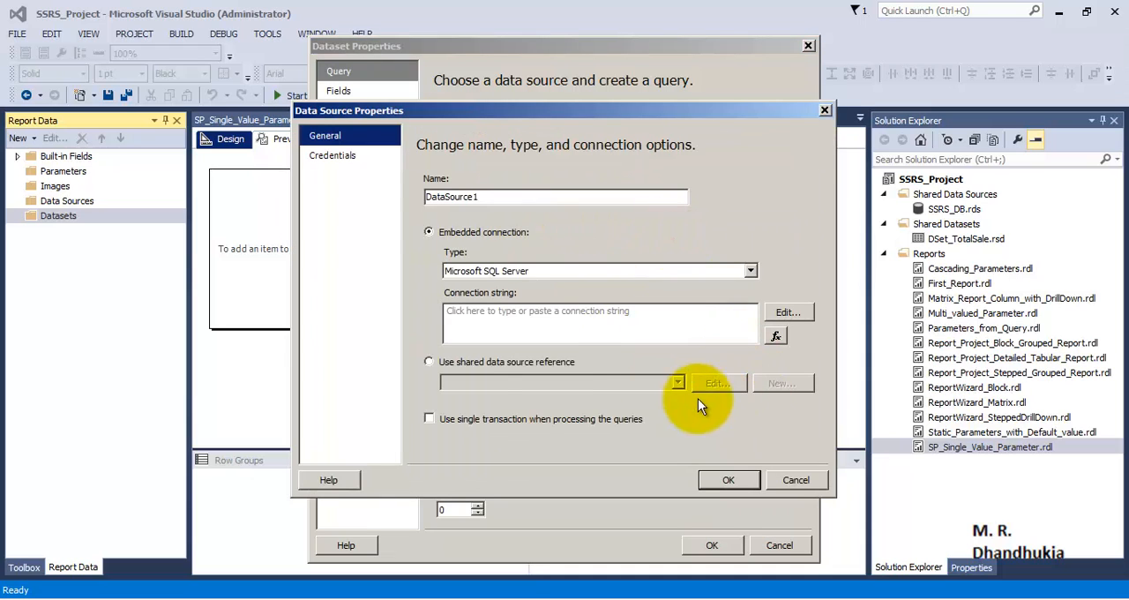
{"action": "left_click", "coordinate": [535, 363]}
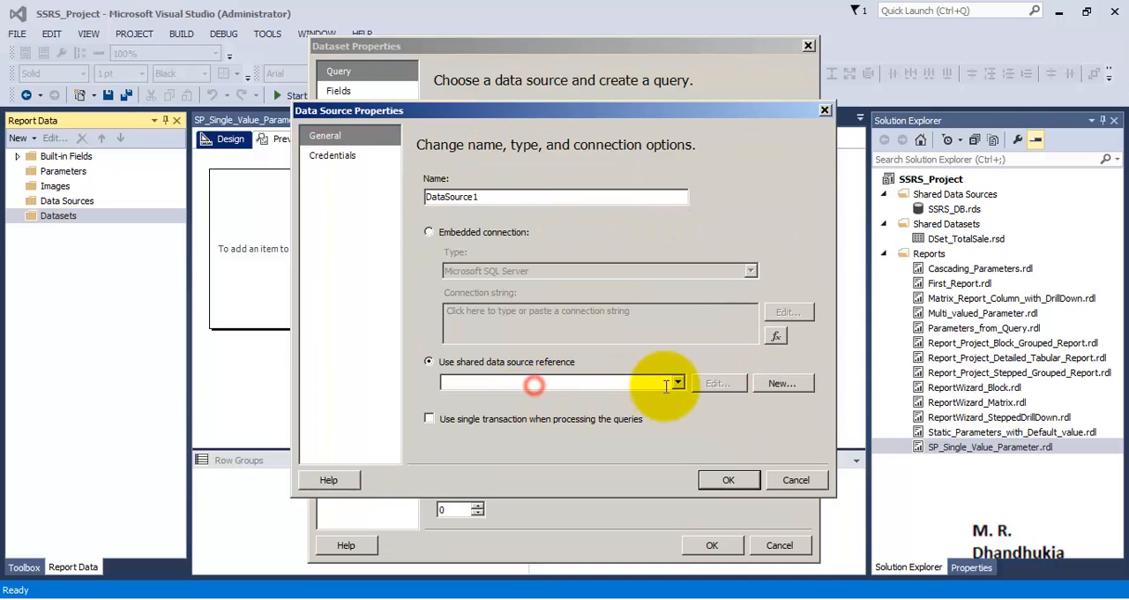
{"action": "left_click", "coordinate": [676, 383]}
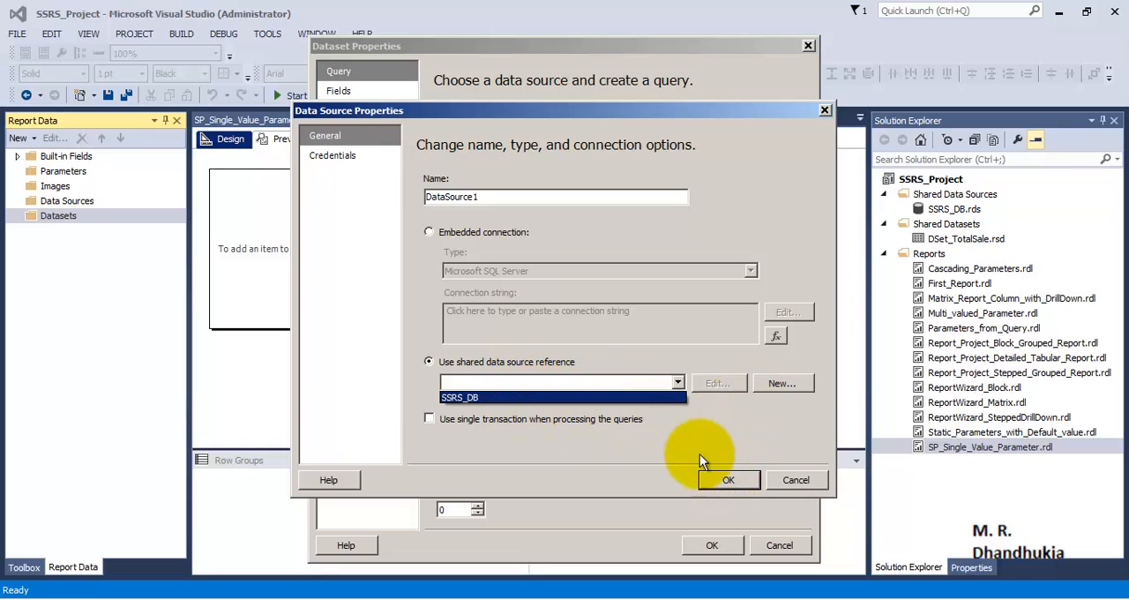
{"action": "left_click", "coordinate": [614, 397]}
{"action": "left_click", "coordinate": [728, 478]}
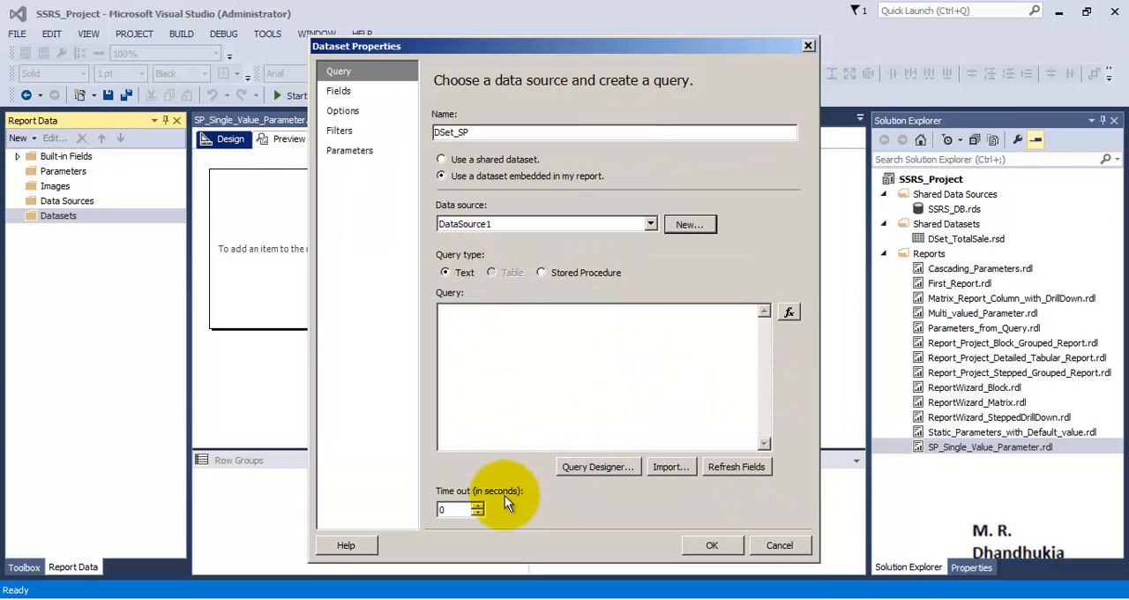
Set the dataset's time-out to 20 seconds and choose the stored procedure usp_TotalSaleAsPerRegion as its query
{"action": "double_click", "coordinate": [441, 510]}
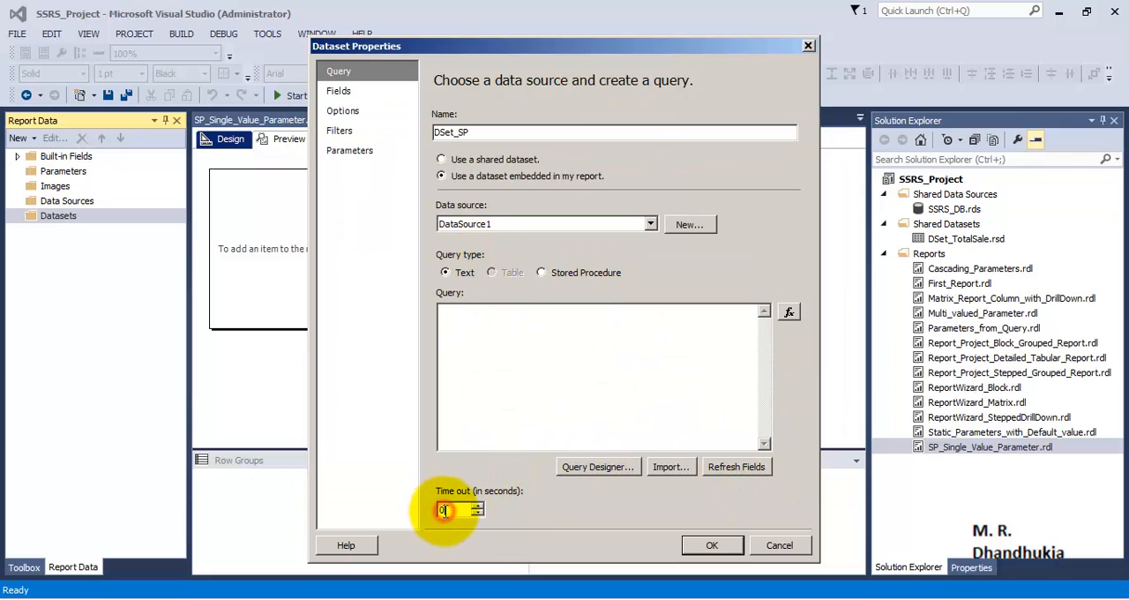
{"action": "left_click", "coordinate": [471, 345]}
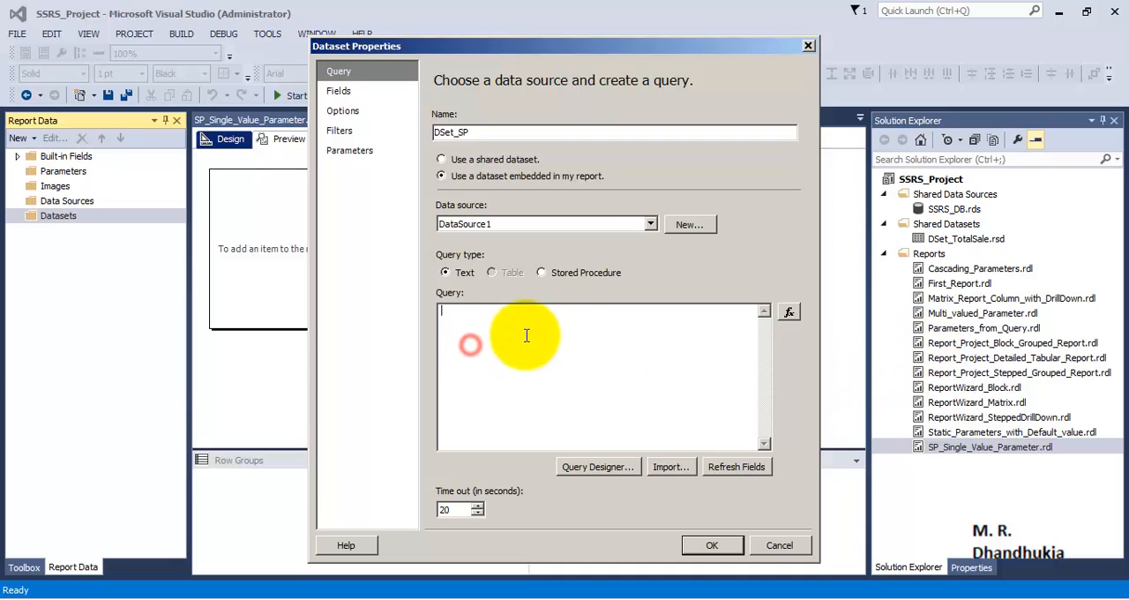
{"action": "left_click", "coordinate": [541, 272]}
{"action": "left_click", "coordinate": [762, 313]}
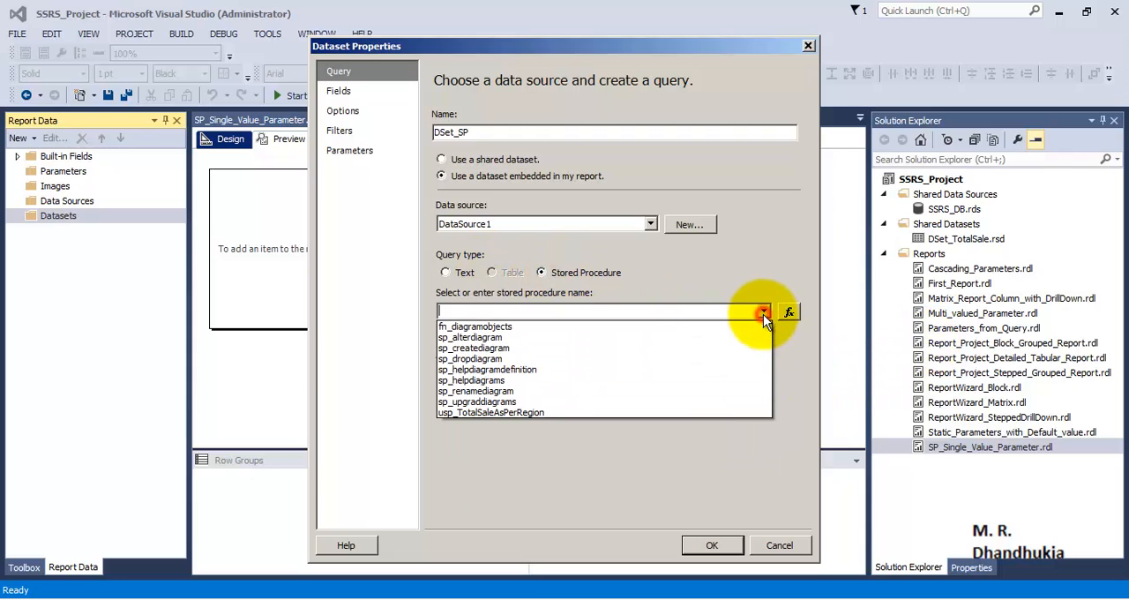
{"action": "left_click", "coordinate": [528, 412]}
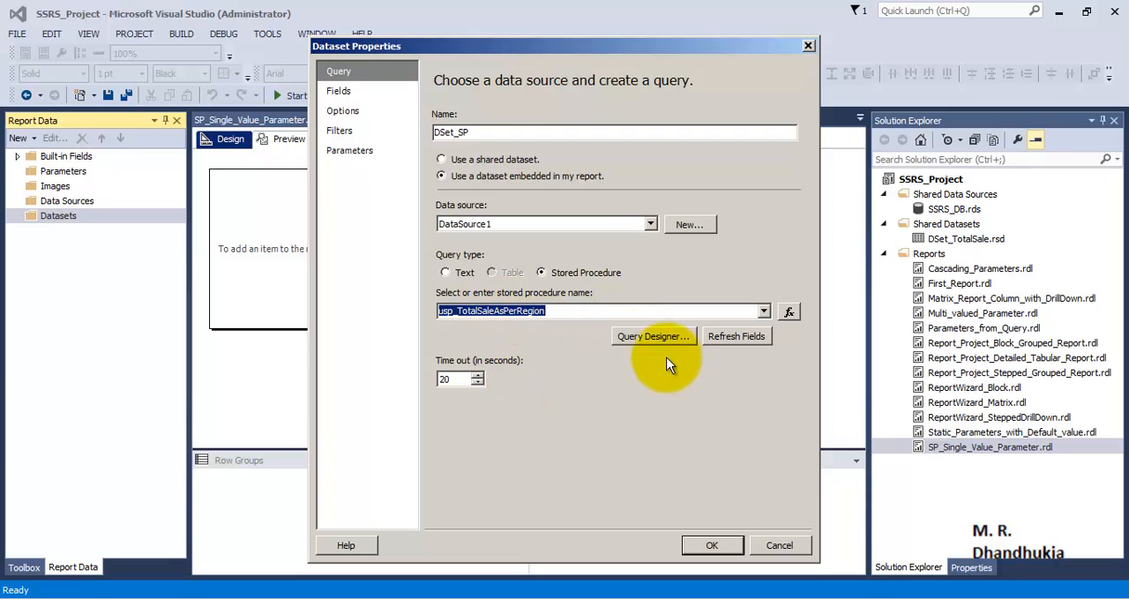
{"action": "left_click", "coordinate": [566, 313]}
{"action": "left_click", "coordinate": [554, 311]}
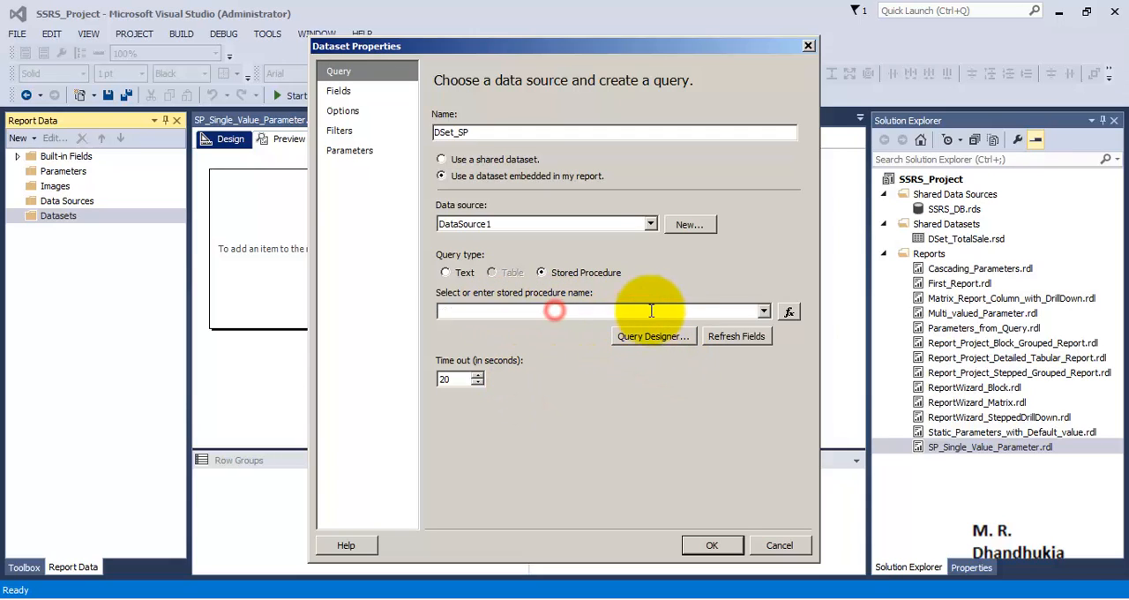
{"action": "left_click", "coordinate": [655, 336]}
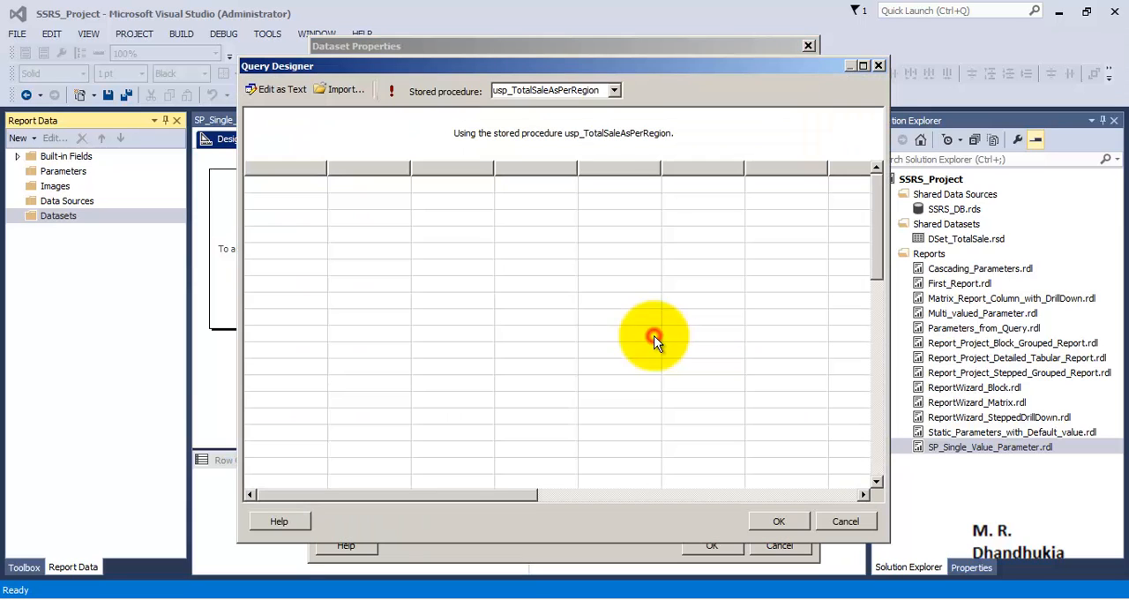
{"action": "left_click", "coordinate": [394, 90]}
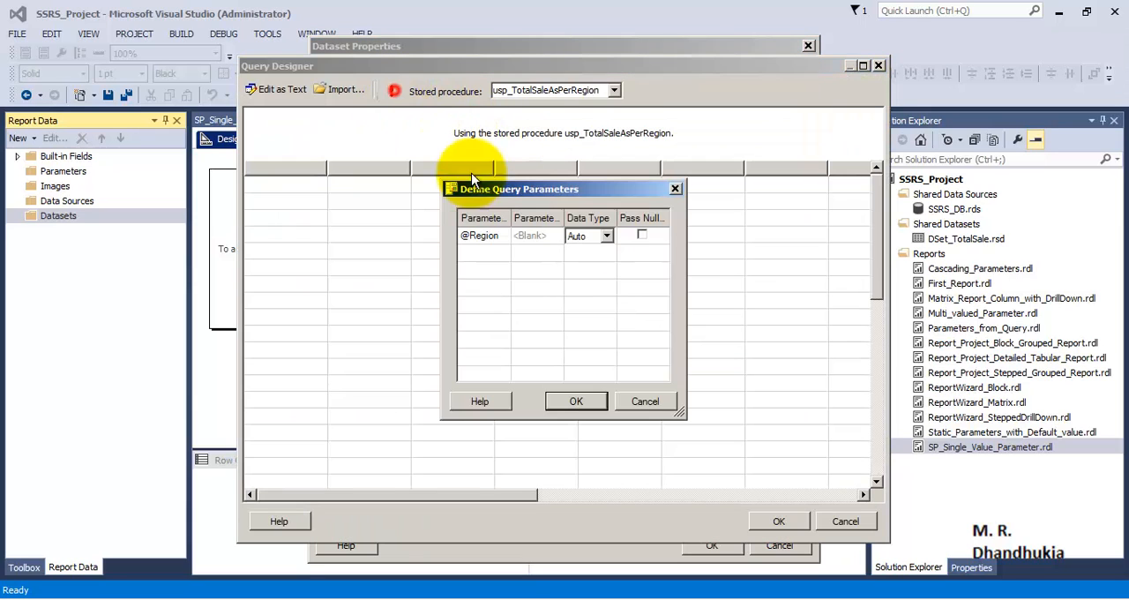
{"action": "left_click", "coordinate": [553, 238]}
{"action": "type", "text": "Asia"}
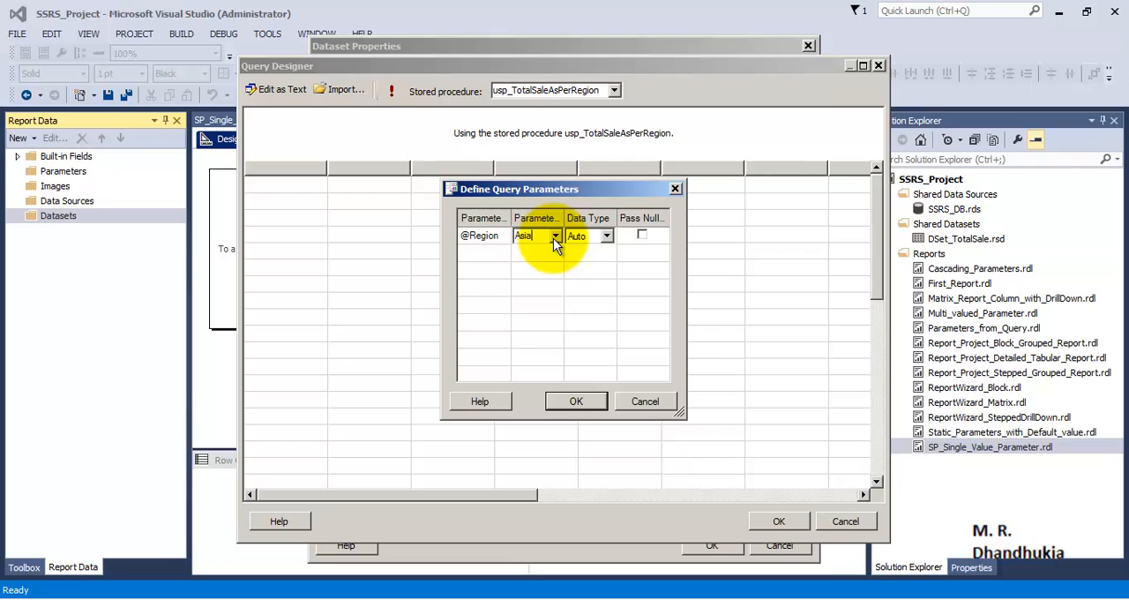
{"action": "left_click", "coordinate": [595, 403]}
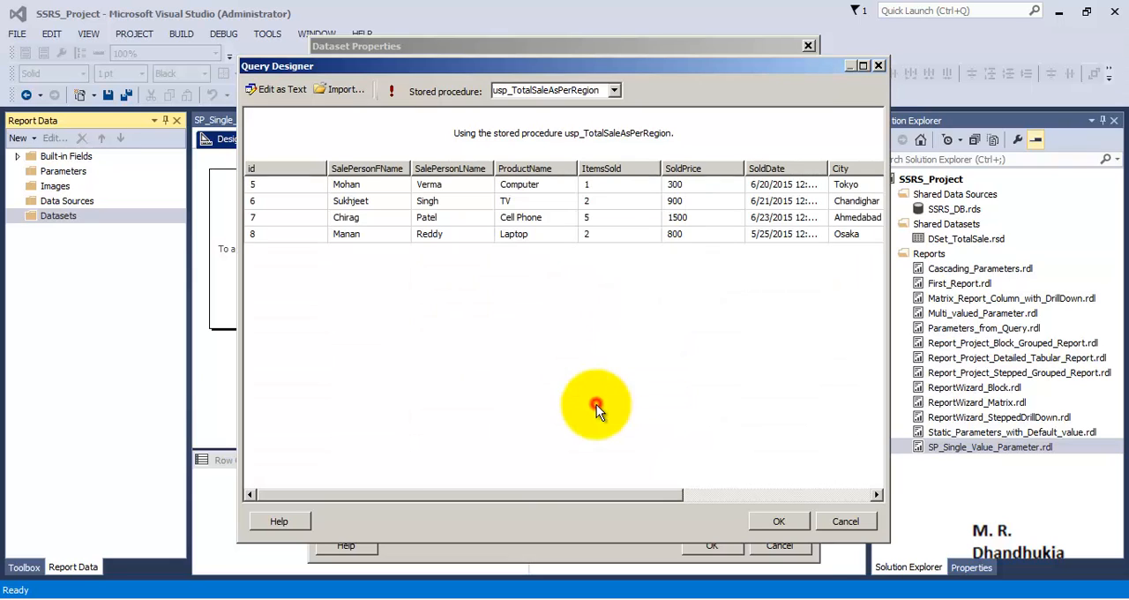
{"action": "left_click", "coordinate": [776, 521]}
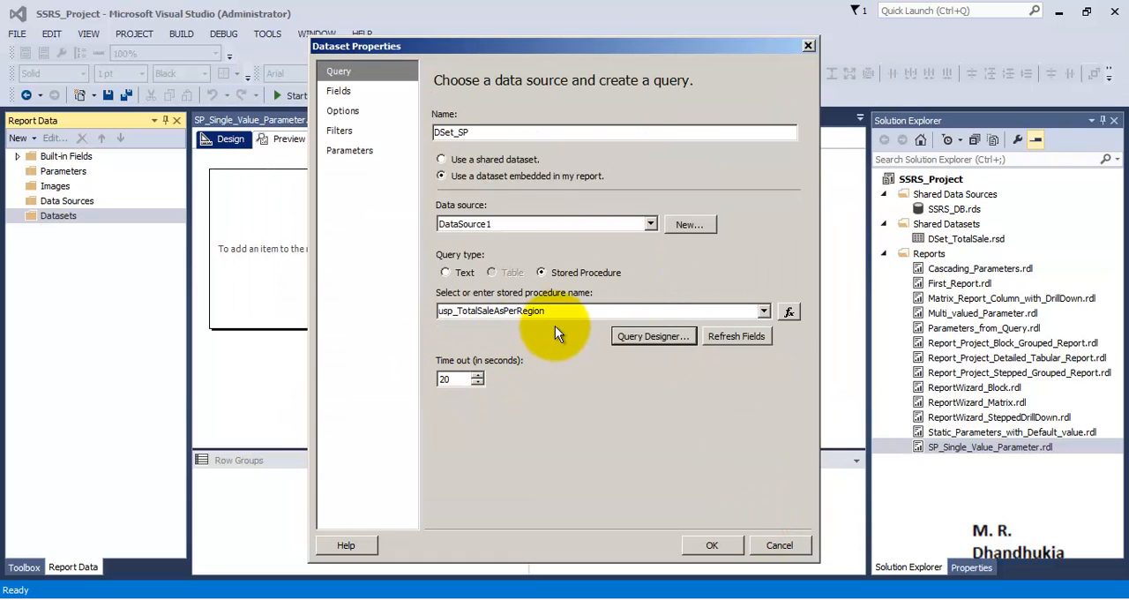
Refresh the dataset's fields and save the dataset, and select the Region entry among the report parameters
{"action": "left_click", "coordinate": [720, 340]}
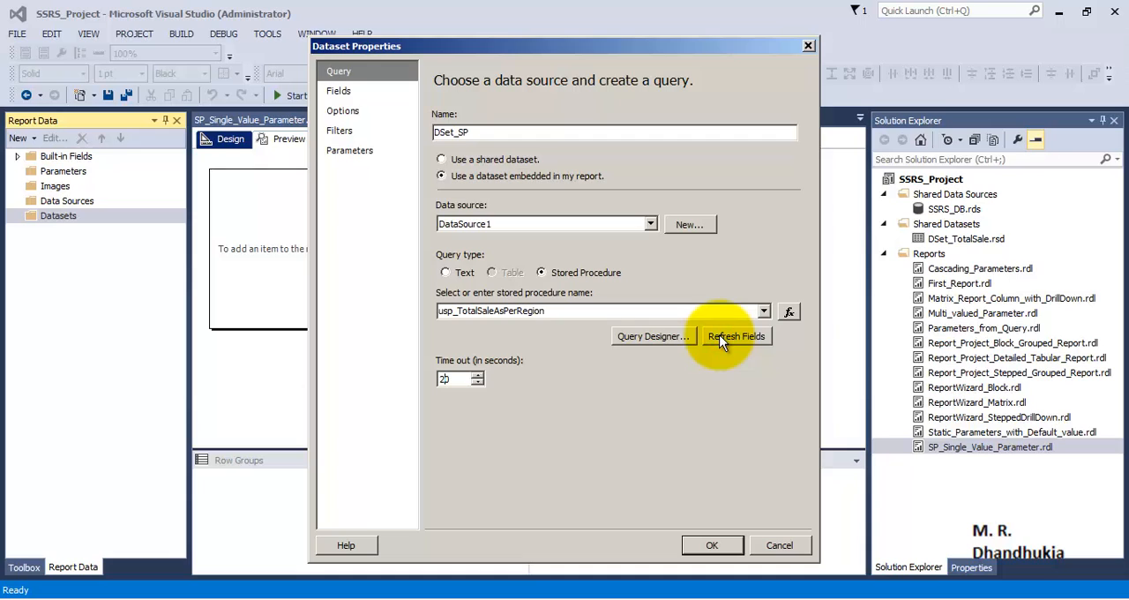
{"action": "left_click", "coordinate": [699, 544]}
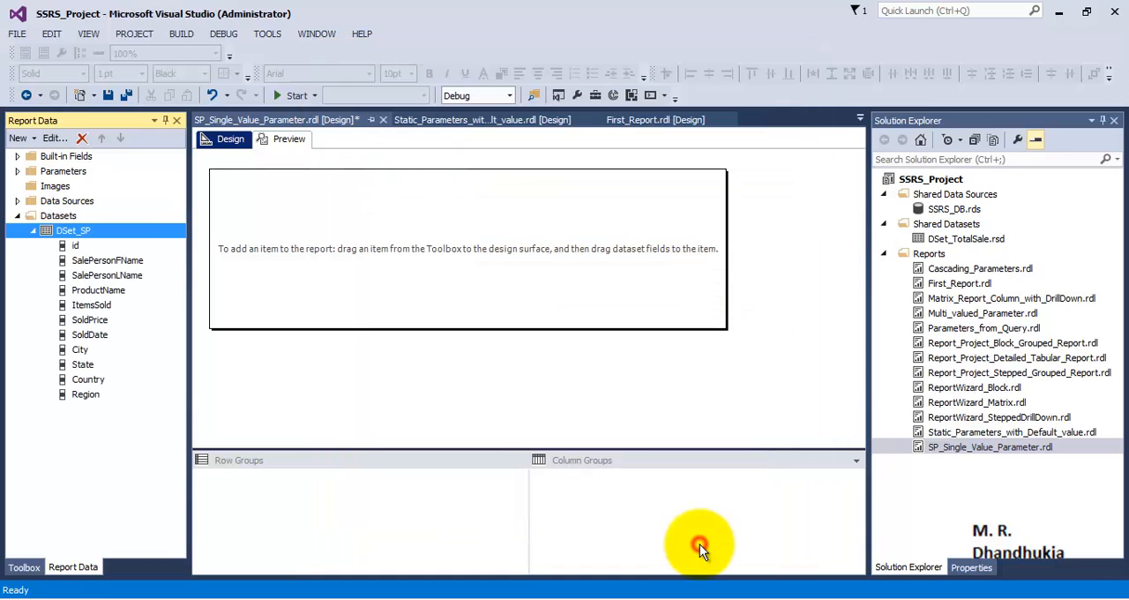
{"action": "left_click", "coordinate": [17, 171]}
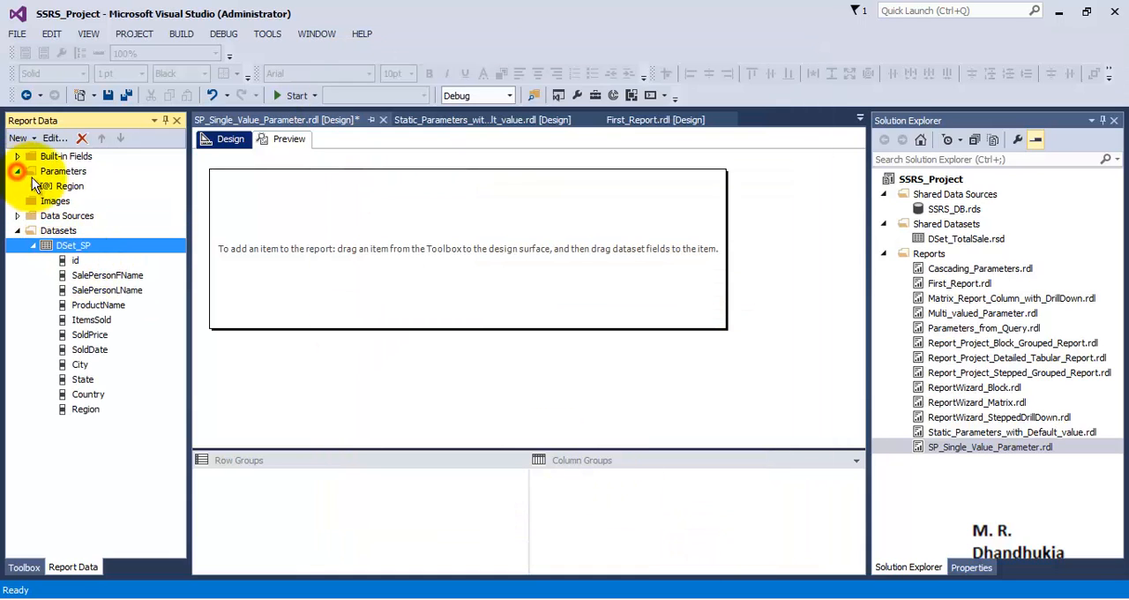
{"action": "left_click", "coordinate": [66, 186]}
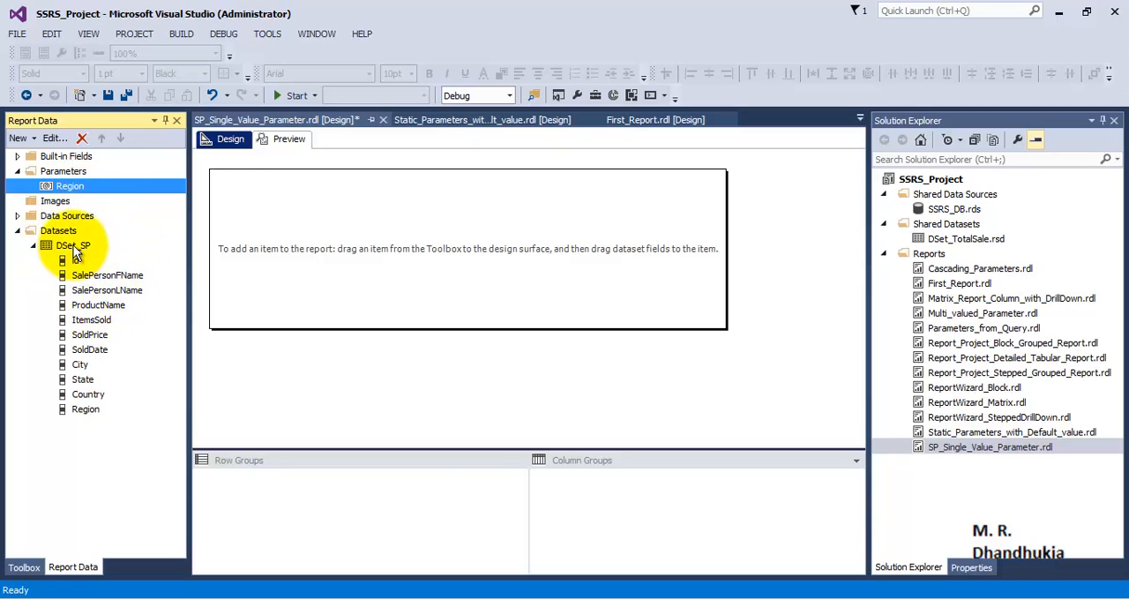
Add a table to the report body and a widened text box above it containing the title Sales Report
{"action": "left_click", "coordinate": [25, 567]}
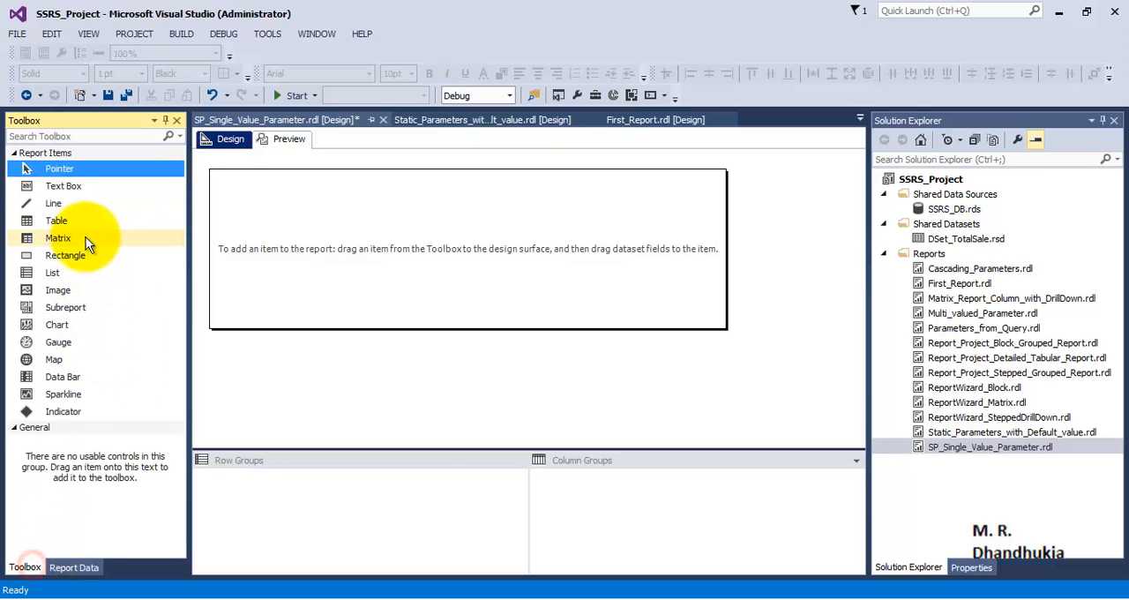
{"action": "left_click_drag", "start_coordinate": [78, 222], "coordinate": [235, 225]}
{"action": "left_click_drag", "start_coordinate": [58, 186], "coordinate": [247, 188]}
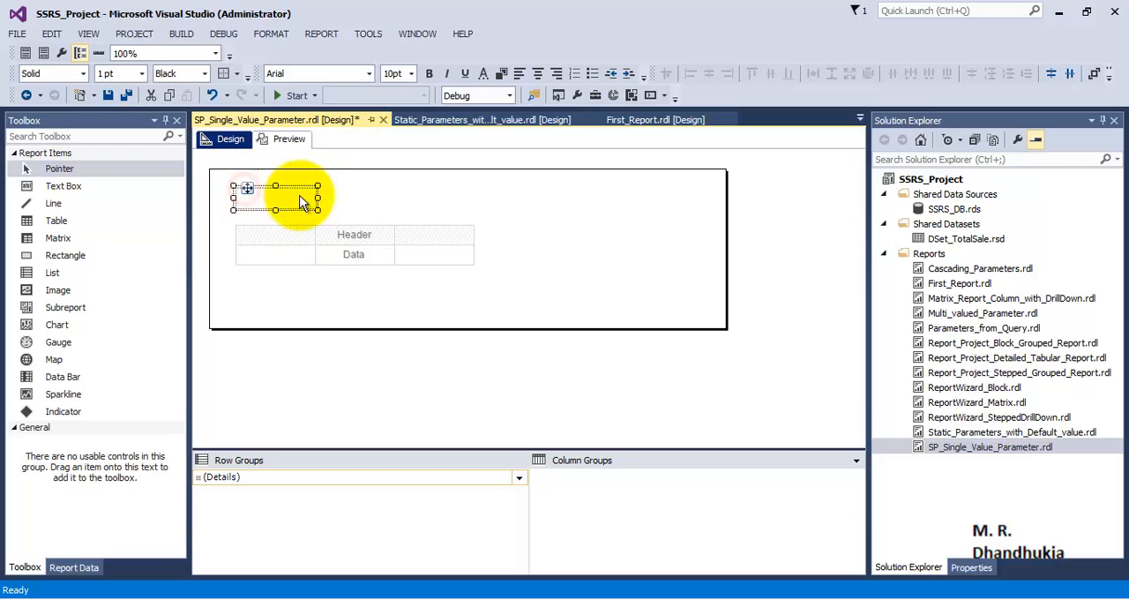
{"action": "left_click_drag", "start_coordinate": [318, 197], "coordinate": [397, 198]}
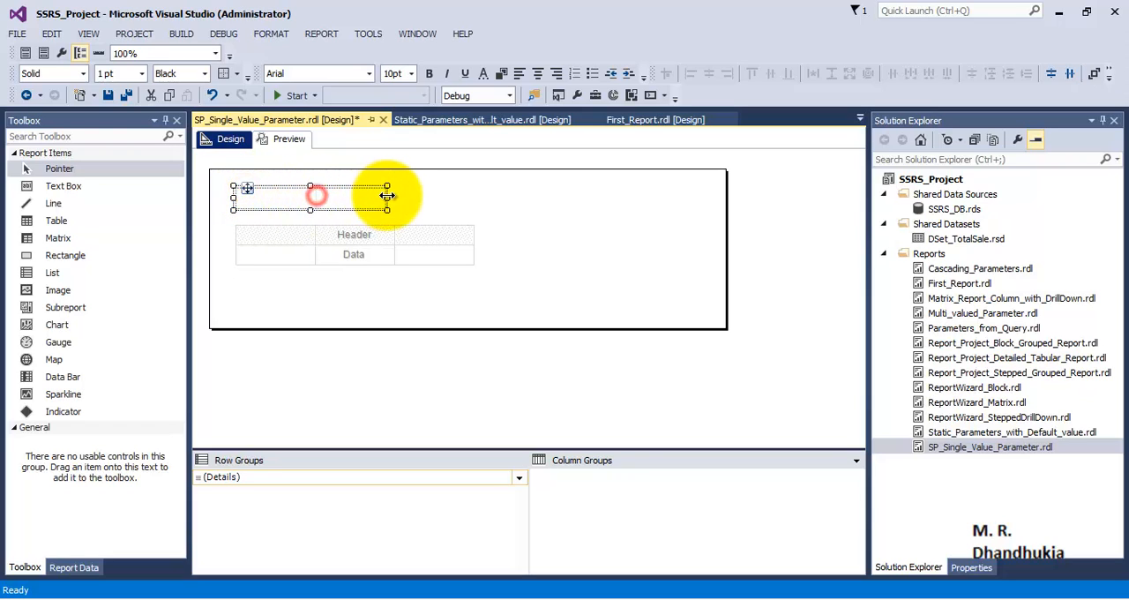
{"action": "left_click_drag", "start_coordinate": [315, 185], "coordinate": [315, 179]}
{"action": "left_click", "coordinate": [300, 196]}
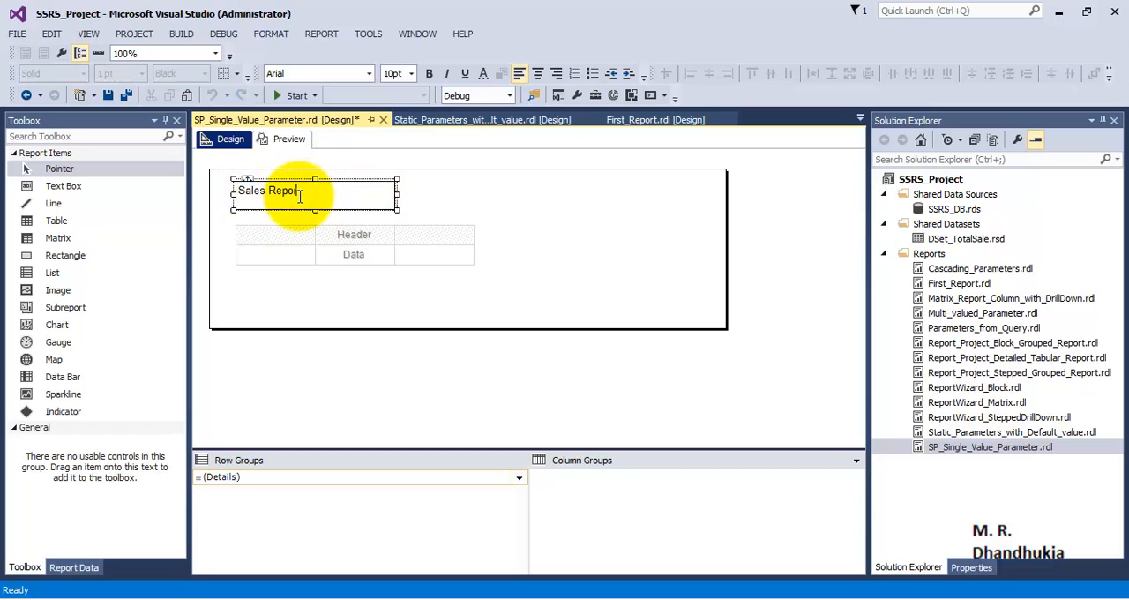
{"action": "left_click", "coordinate": [549, 209]}
Make the Sales Report title bold and set its font size to 14pt
{"action": "left_click", "coordinate": [385, 197]}
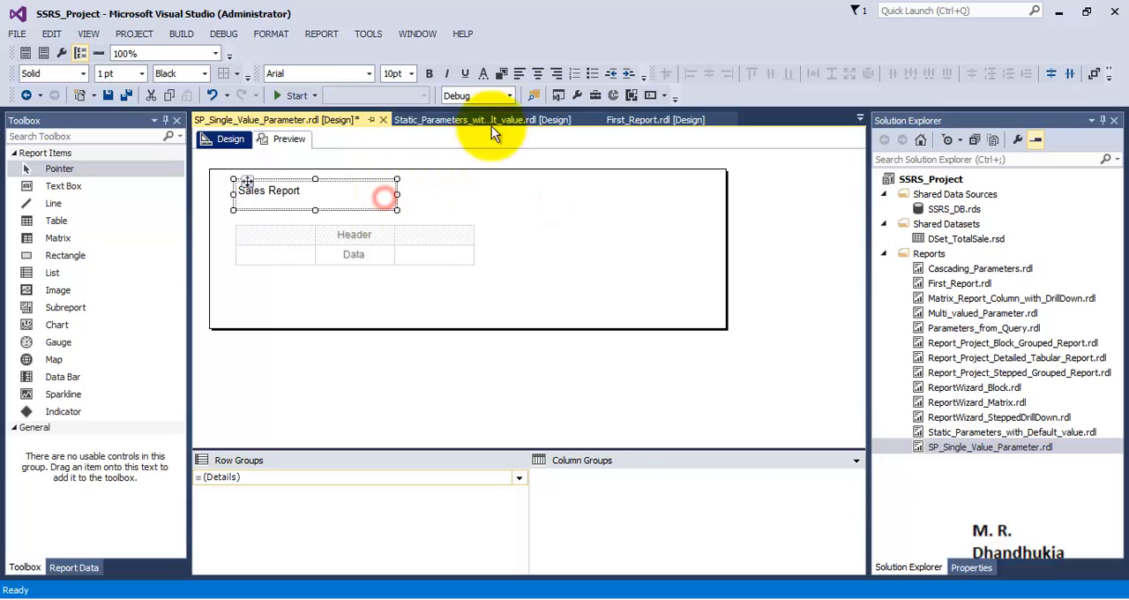
{"action": "left_click", "coordinate": [429, 75]}
{"action": "left_click", "coordinate": [411, 74]}
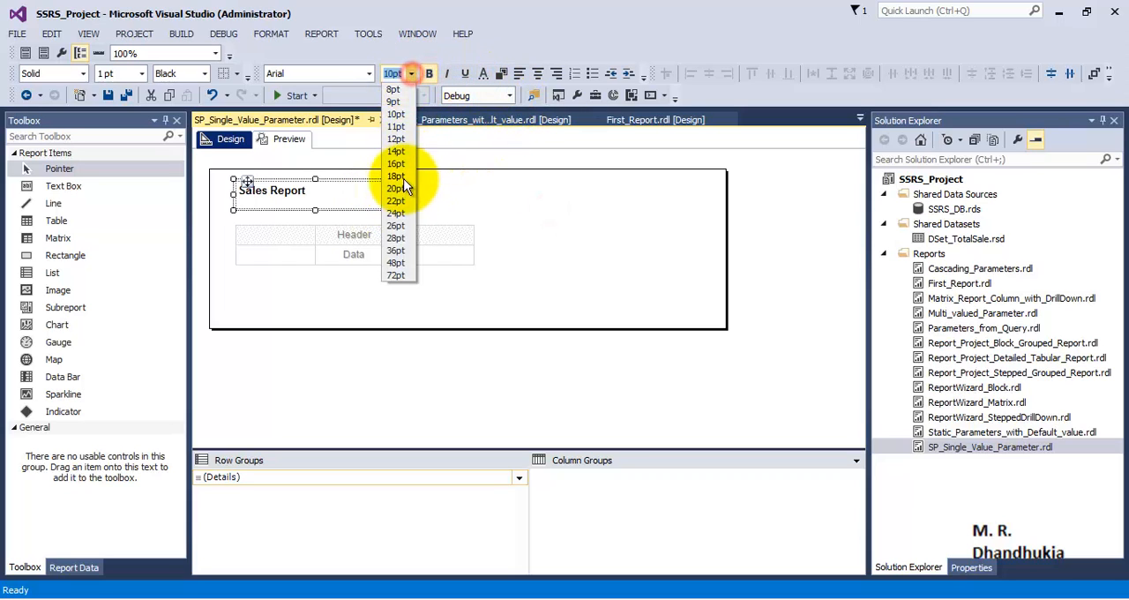
{"action": "left_click", "coordinate": [401, 151]}
Give the Sales Report title white text and a dark red background
{"action": "left_click", "coordinate": [481, 74]}
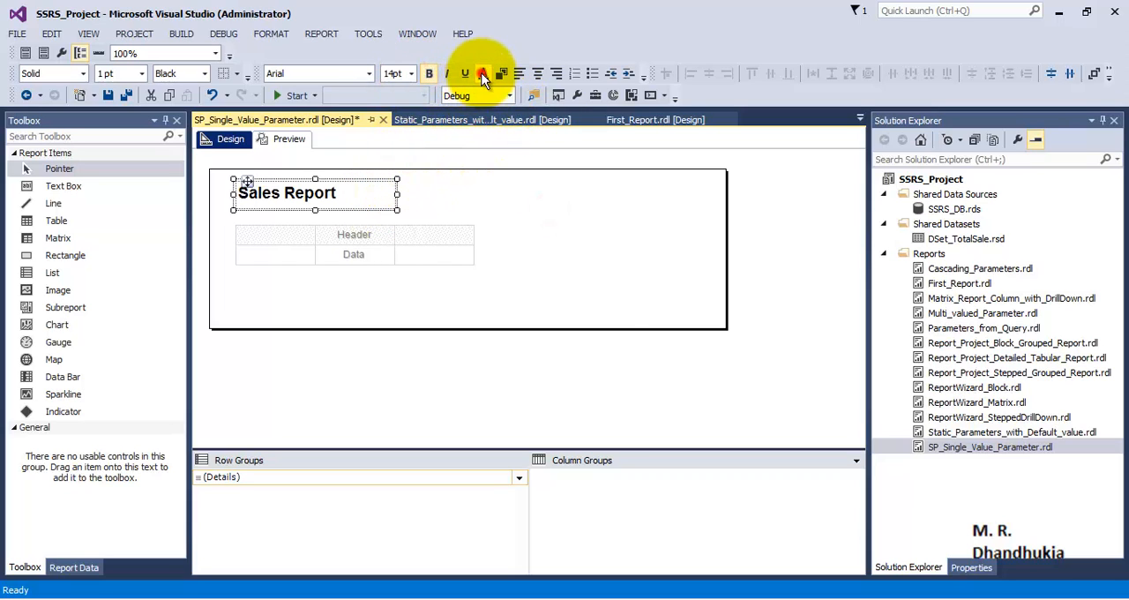
{"action": "left_click", "coordinate": [614, 320]}
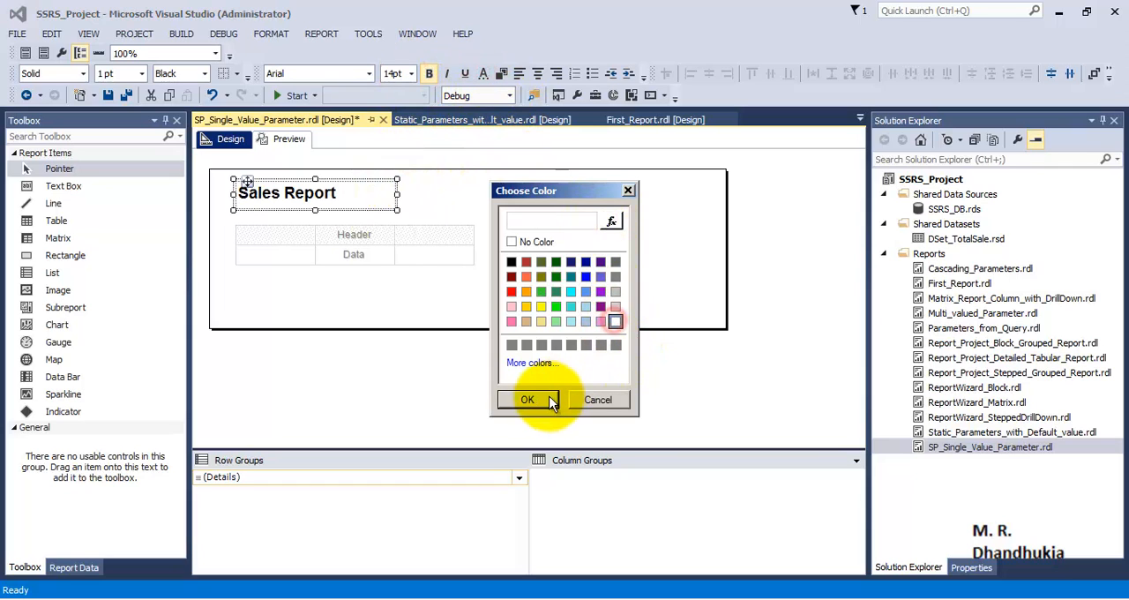
{"action": "left_click", "coordinate": [527, 400]}
{"action": "left_click", "coordinate": [506, 75]}
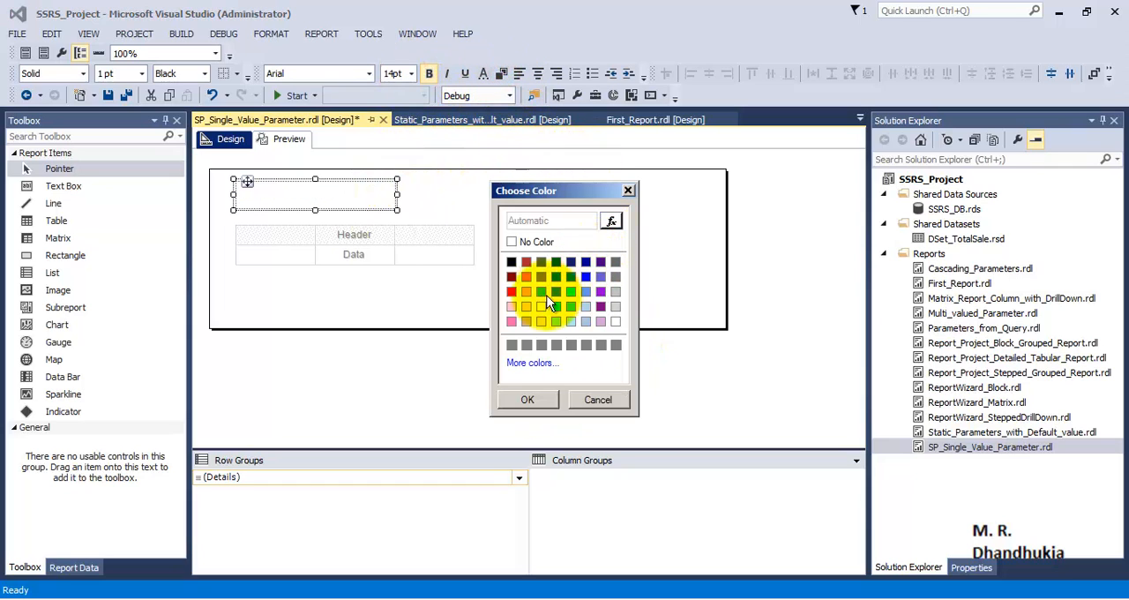
{"action": "left_click", "coordinate": [511, 278]}
{"action": "left_click", "coordinate": [527, 400]}
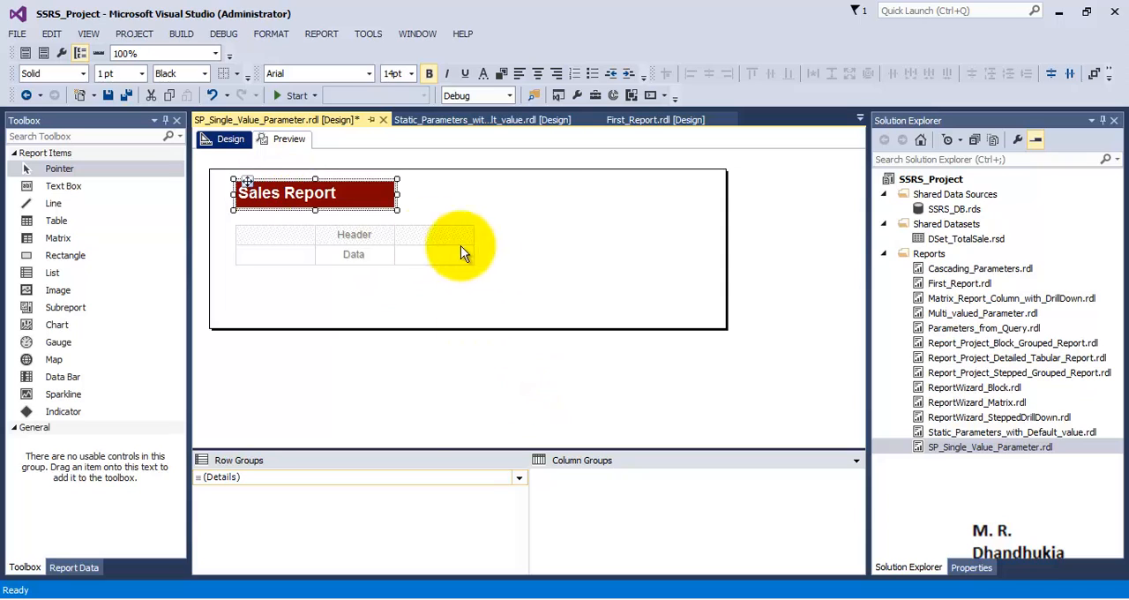
Fill the table's columns with the dataset fields Region, SalePersonFName, SalePersonLName, ProductName and ItemsSold, in that order
{"action": "left_click", "coordinate": [307, 255]}
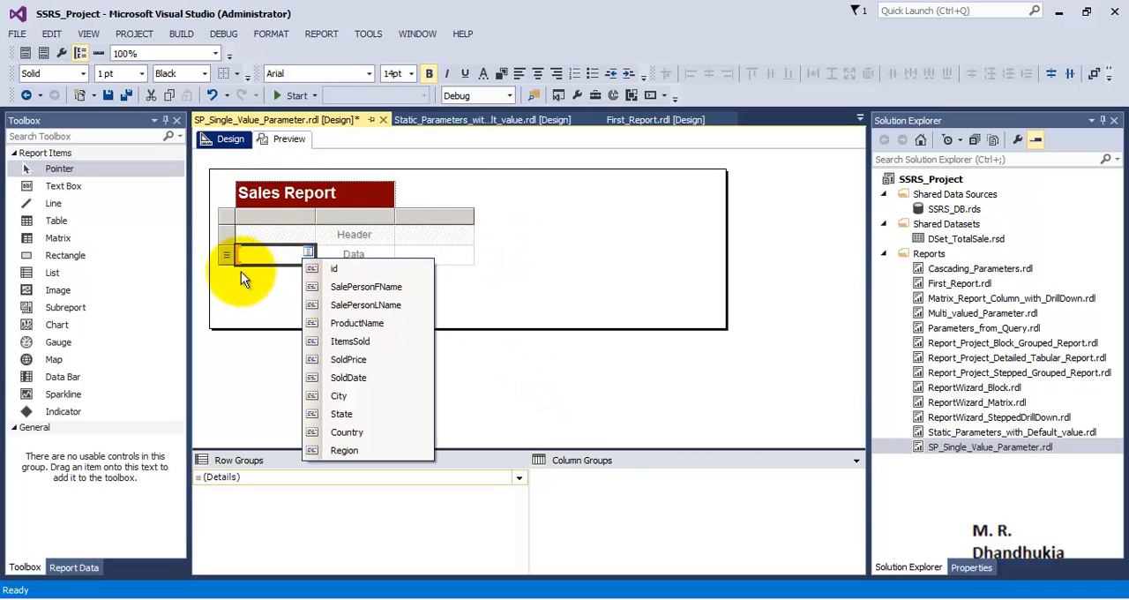
{"action": "left_click", "coordinate": [73, 567]}
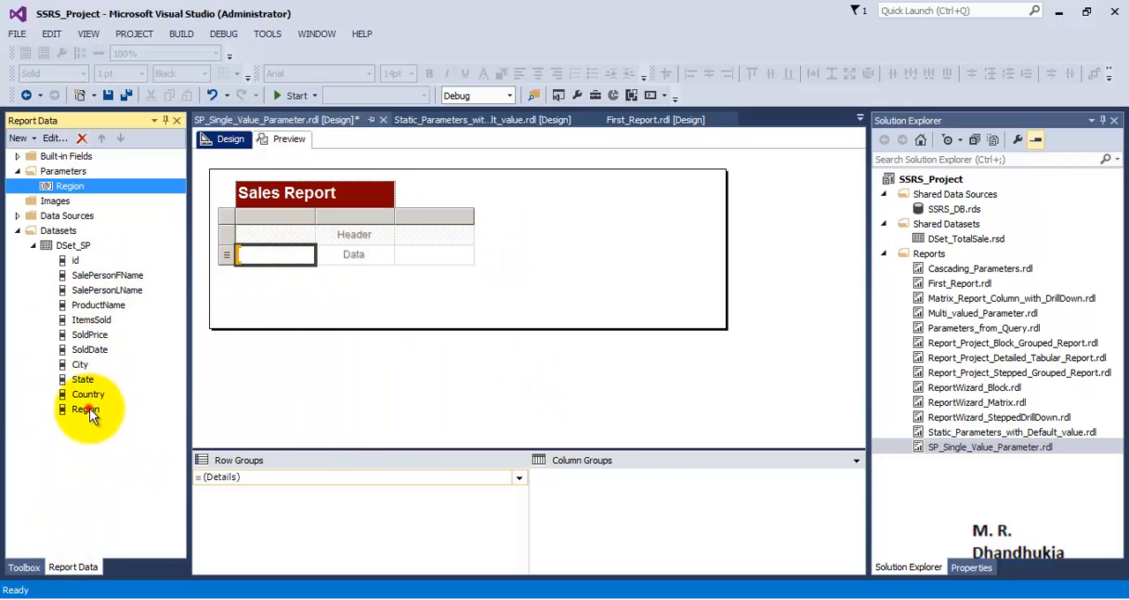
{"action": "left_click_drag", "start_coordinate": [86, 409], "coordinate": [253, 256]}
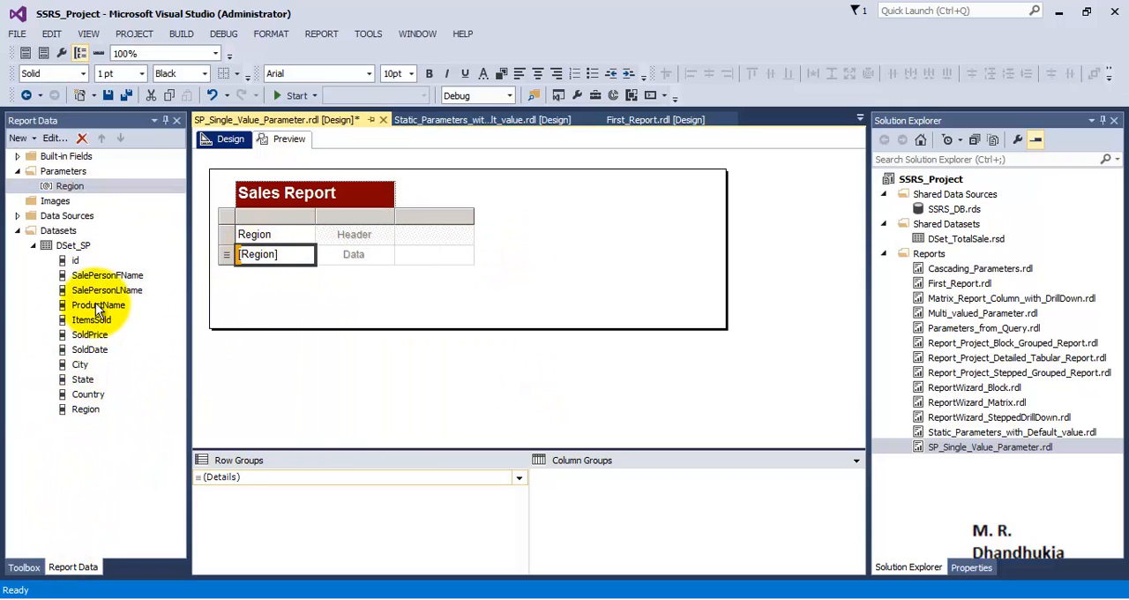
{"action": "left_click_drag", "start_coordinate": [99, 275], "coordinate": [319, 254]}
{"action": "left_click_drag", "start_coordinate": [130, 291], "coordinate": [418, 254]}
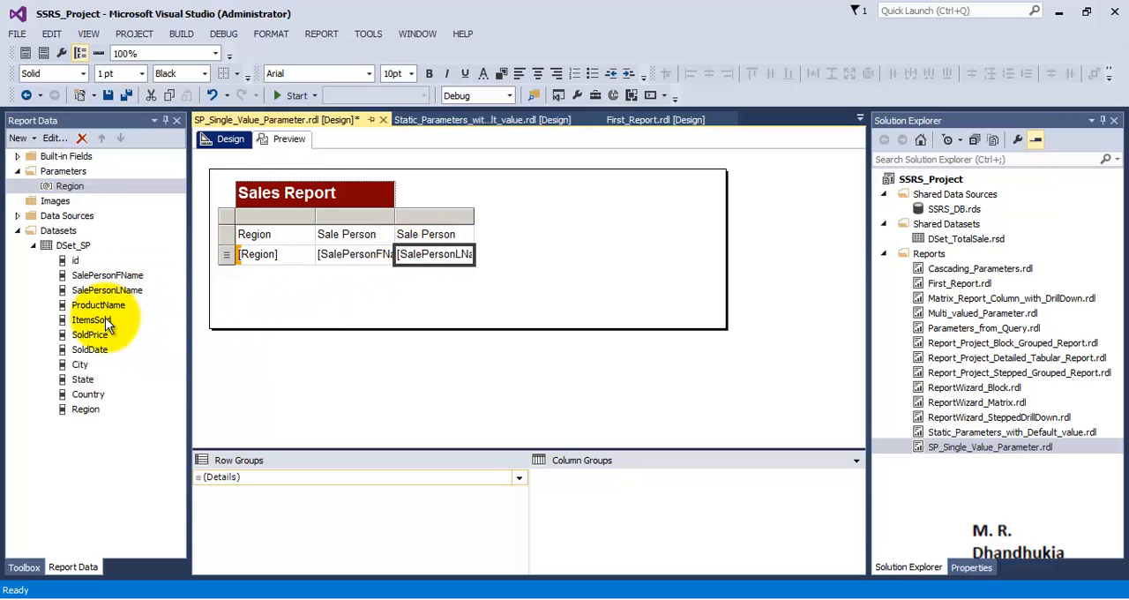
{"action": "left_click_drag", "start_coordinate": [104, 304], "coordinate": [466, 264]}
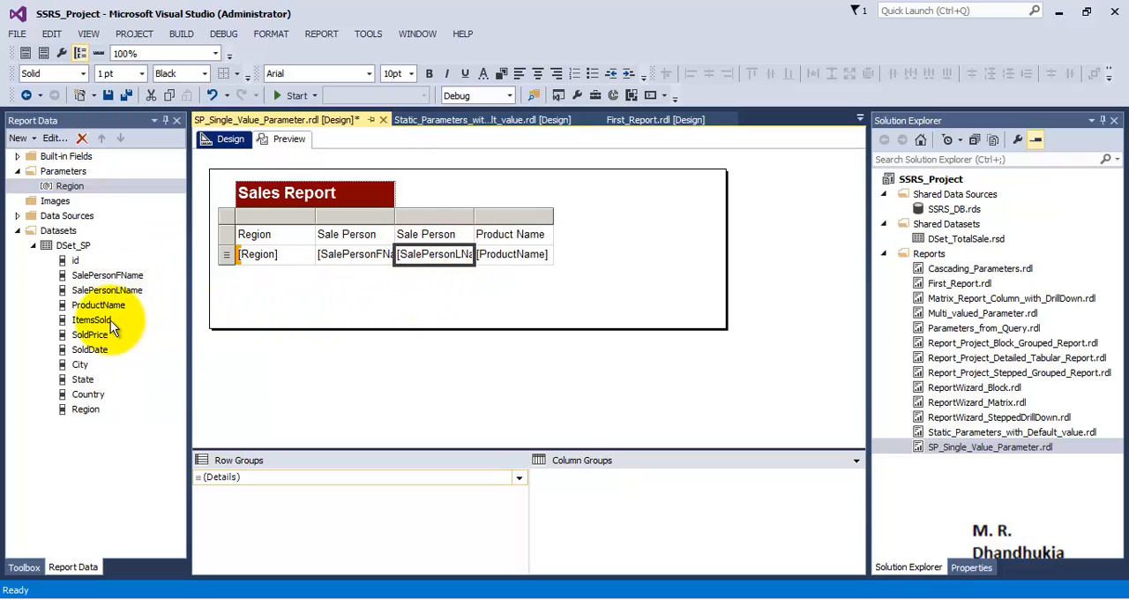
{"action": "left_click_drag", "start_coordinate": [110, 320], "coordinate": [516, 255]}
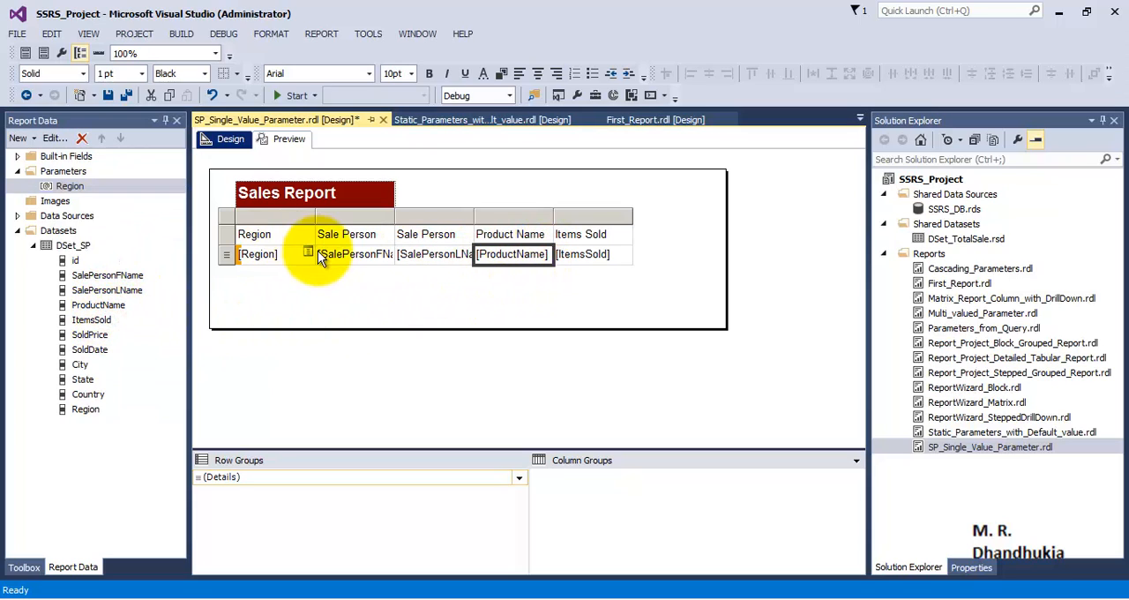
Format the table's header row as bold white text on a dark red background and save all files
{"action": "left_click", "coordinate": [225, 234]}
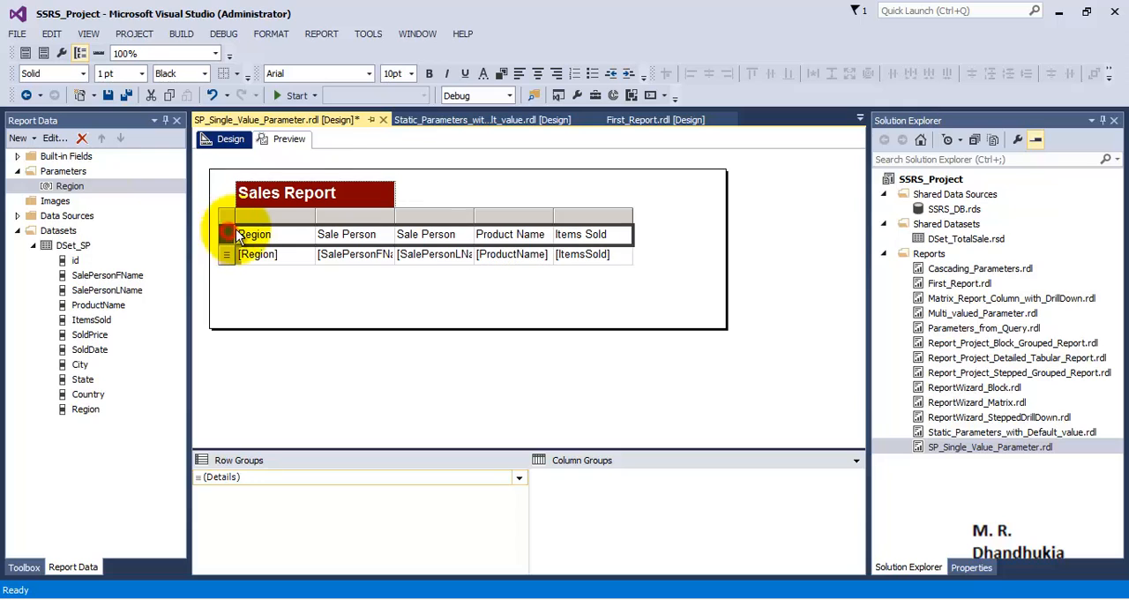
{"action": "left_click", "coordinate": [428, 73]}
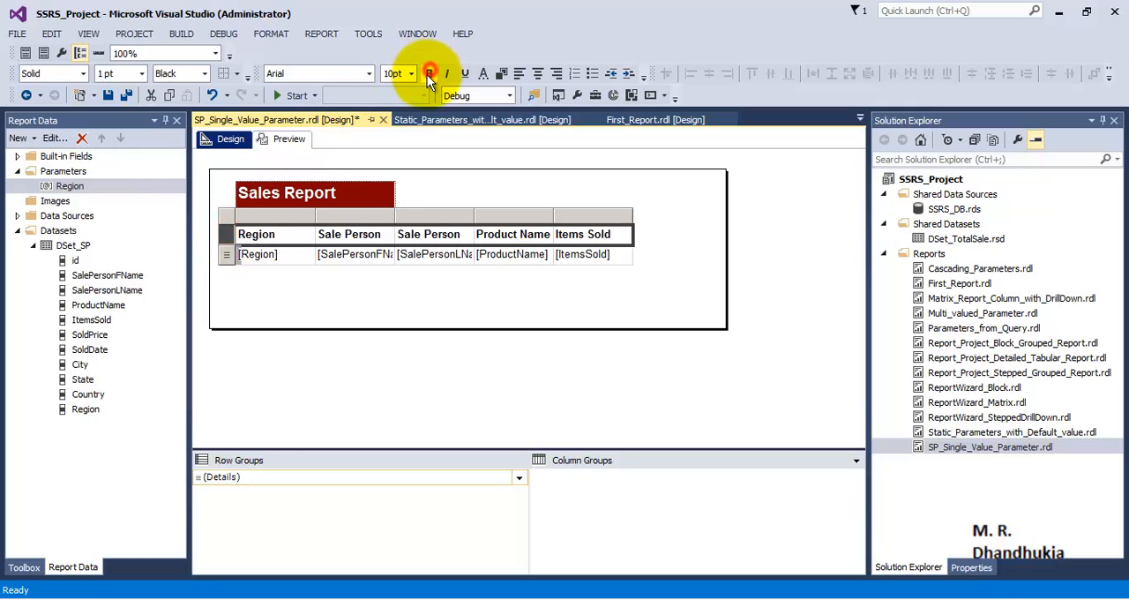
{"action": "left_click", "coordinate": [501, 74]}
{"action": "left_click", "coordinate": [511, 277]}
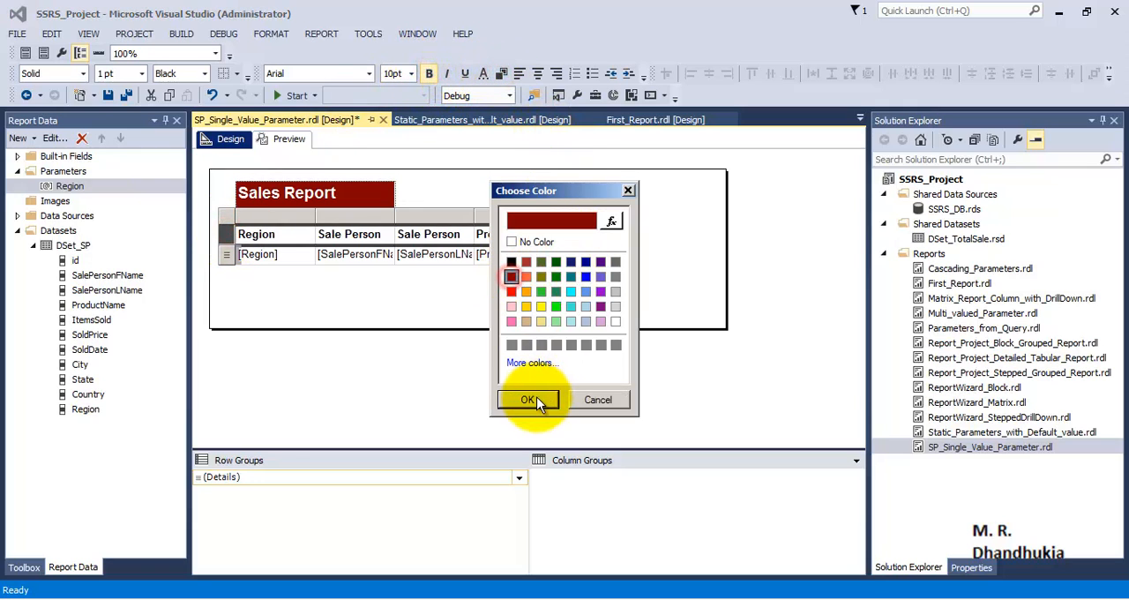
{"action": "left_click", "coordinate": [527, 400]}
{"action": "left_click", "coordinate": [484, 73]}
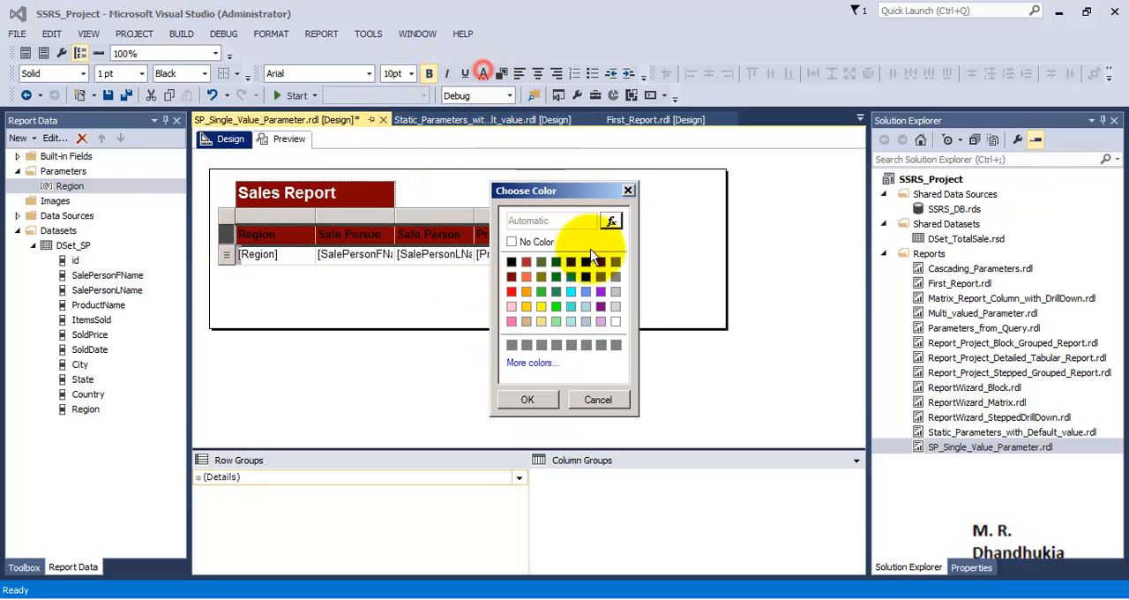
{"action": "left_click", "coordinate": [615, 321]}
{"action": "left_click", "coordinate": [527, 400]}
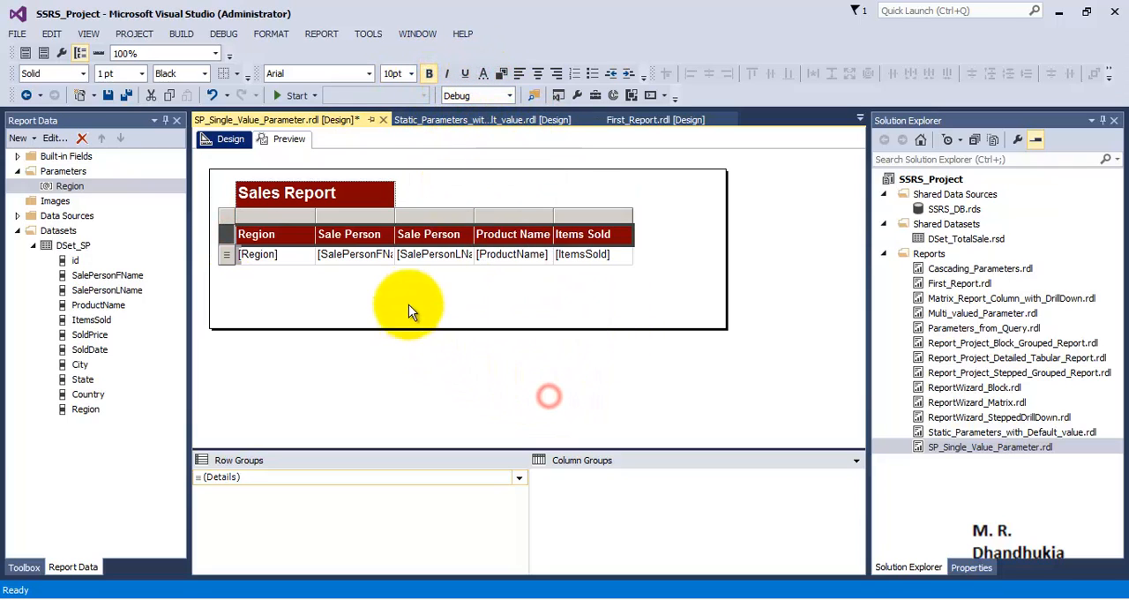
{"action": "left_click", "coordinate": [407, 287]}
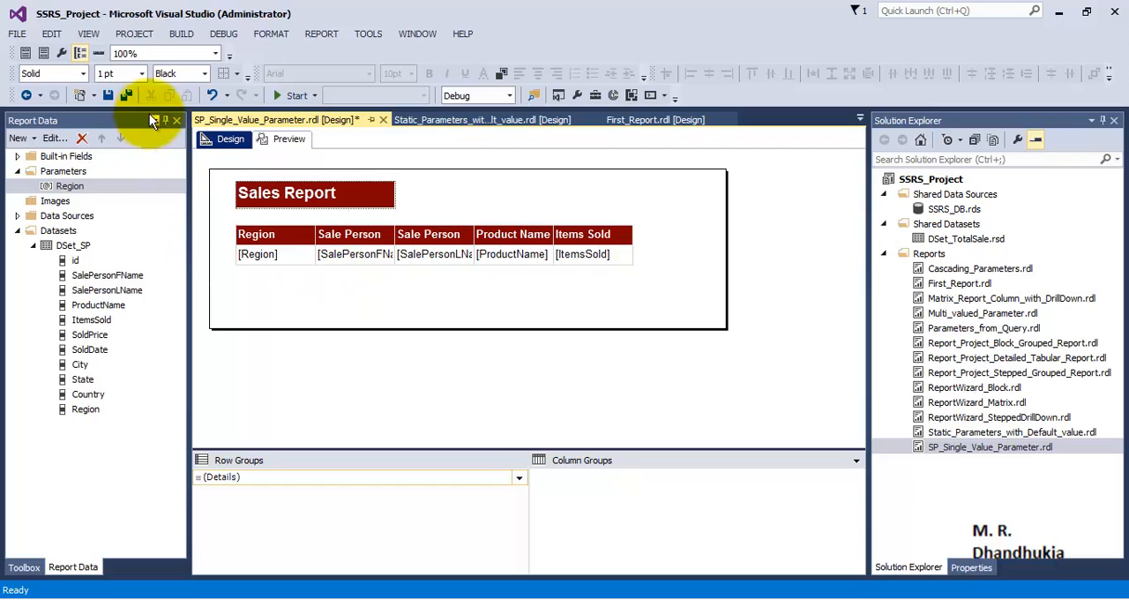
{"action": "left_click", "coordinate": [125, 95]}
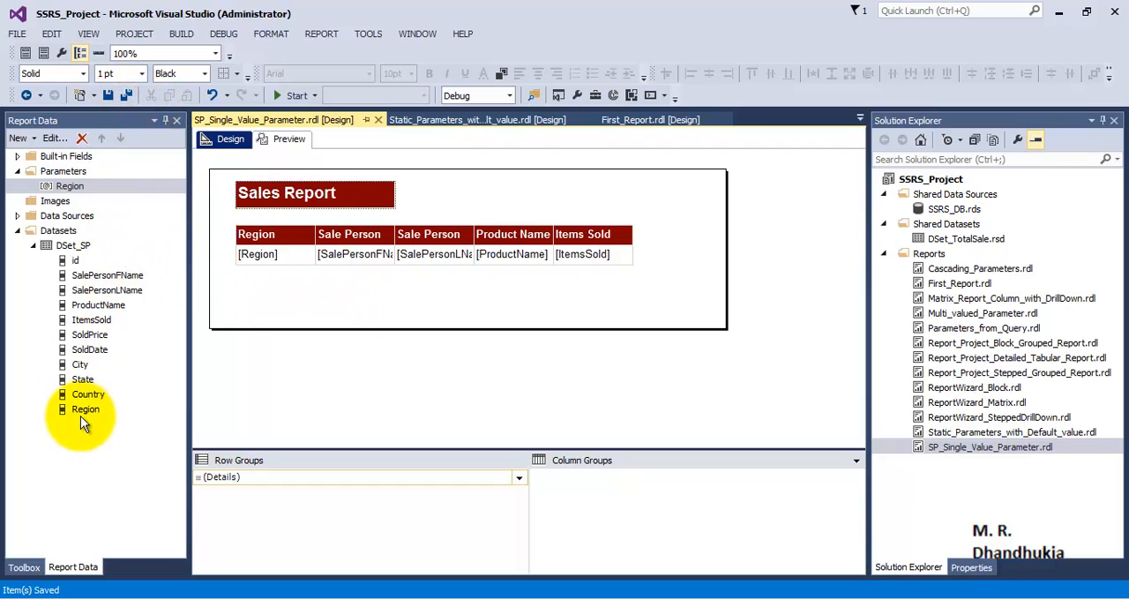
Preview the report with the Region parameter set to Asia
{"action": "left_click", "coordinate": [73, 250]}
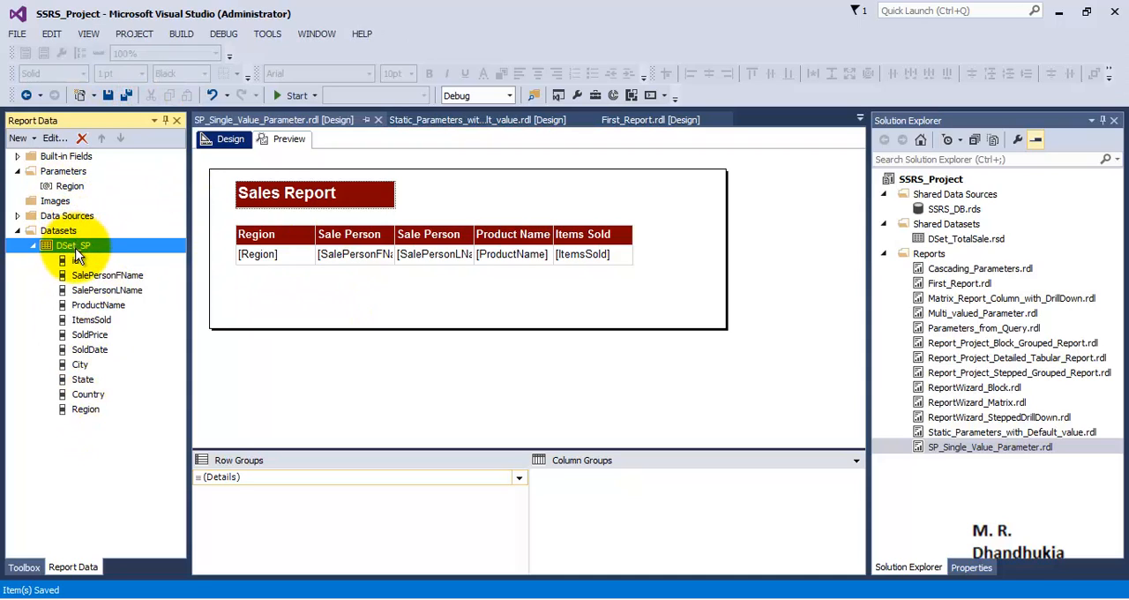
{"action": "left_click", "coordinate": [70, 187]}
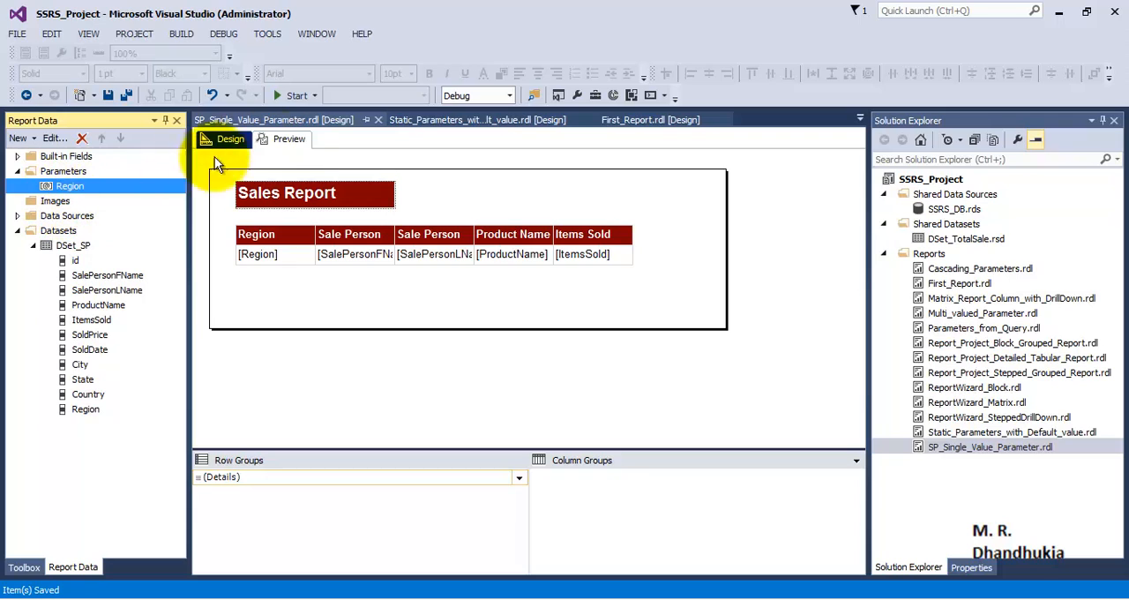
{"action": "left_click", "coordinate": [283, 142]}
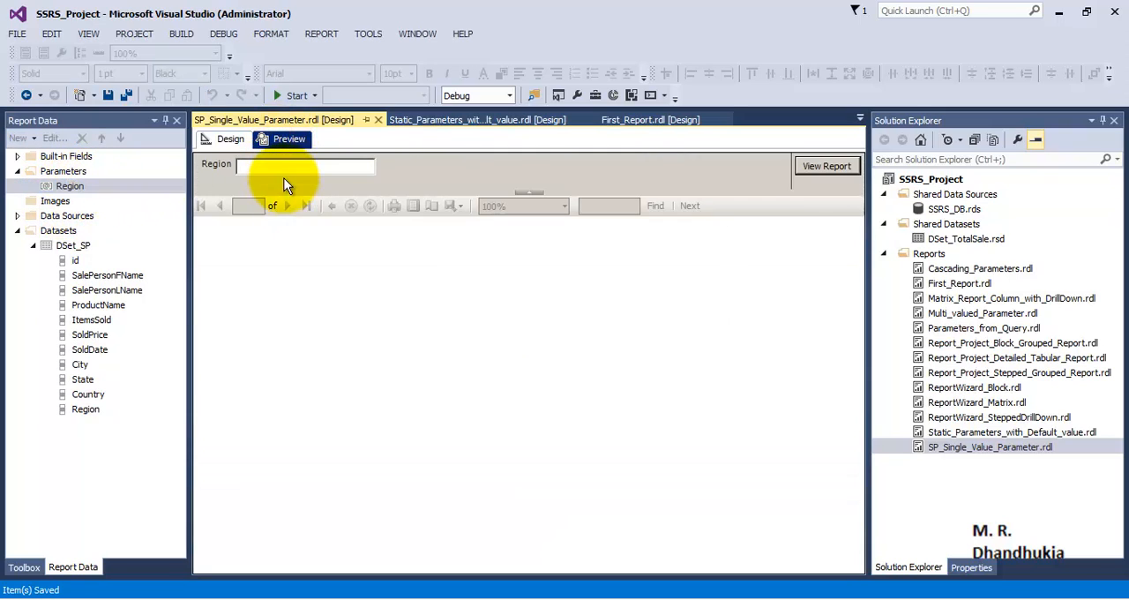
{"action": "type", "text": "Asia"}
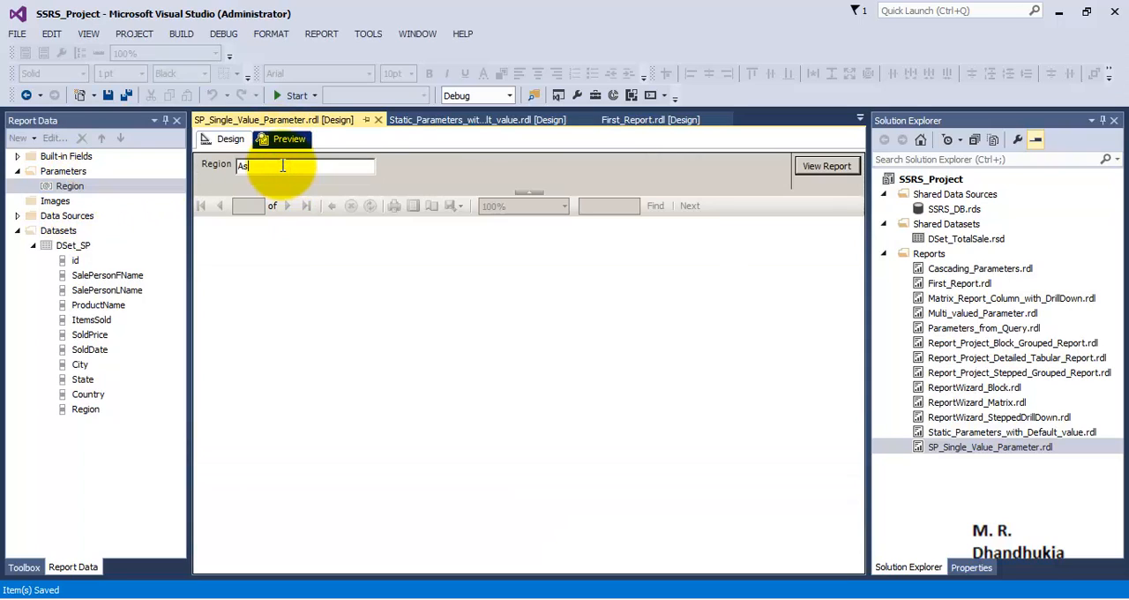
{"action": "left_click", "coordinate": [824, 166]}
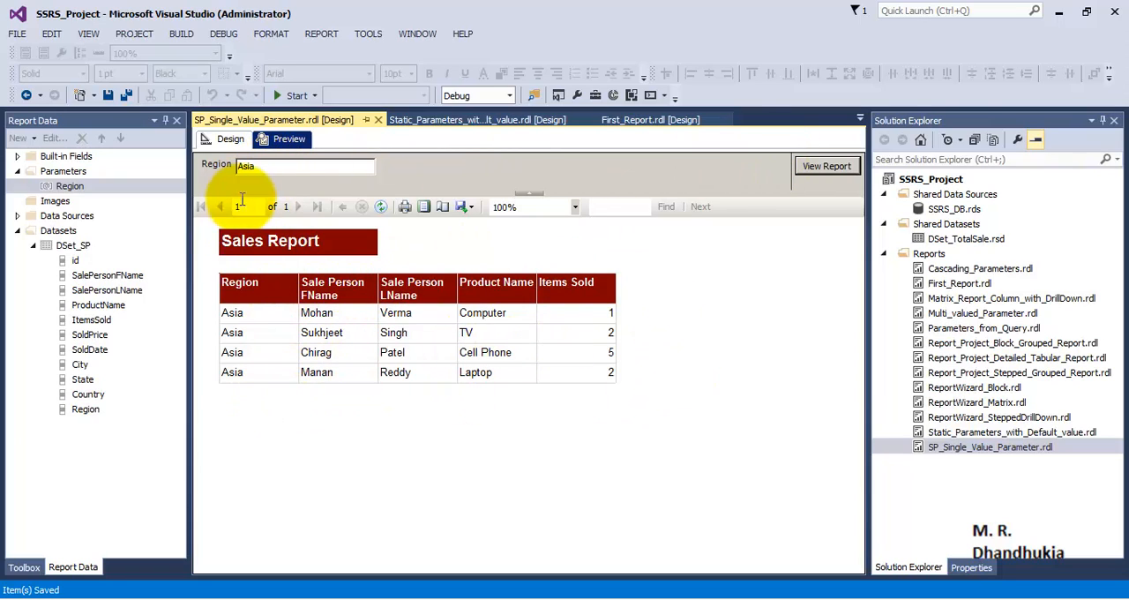
Rerun the report preview with the Region parameter set to Europe
{"action": "left_click_drag", "start_coordinate": [265, 167], "coordinate": [224, 170]}
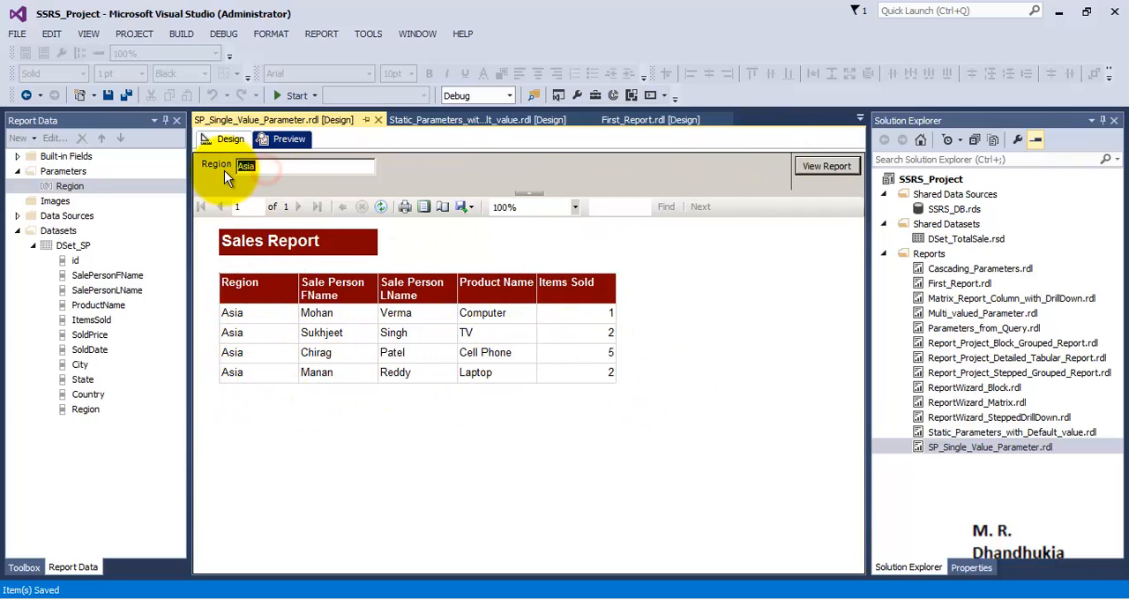
{"action": "key", "text": "BackSpace"}
{"action": "type", "text": "Europe"}
{"action": "left_click", "coordinate": [813, 170]}
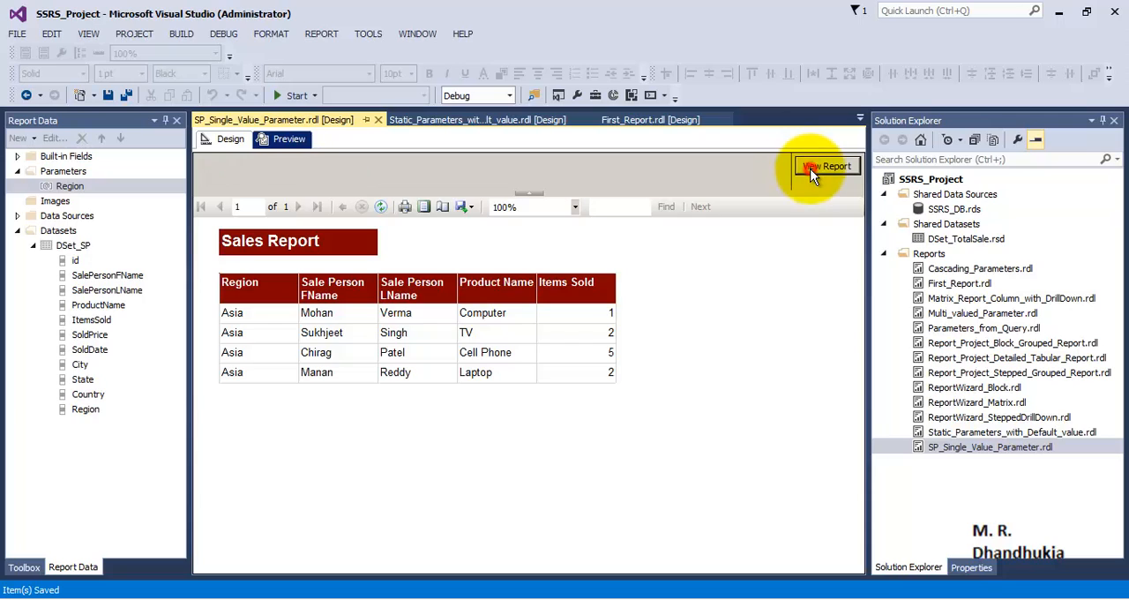
Rerun the report preview with the Region parameter set to North America
{"action": "double_click", "coordinate": [295, 164]}
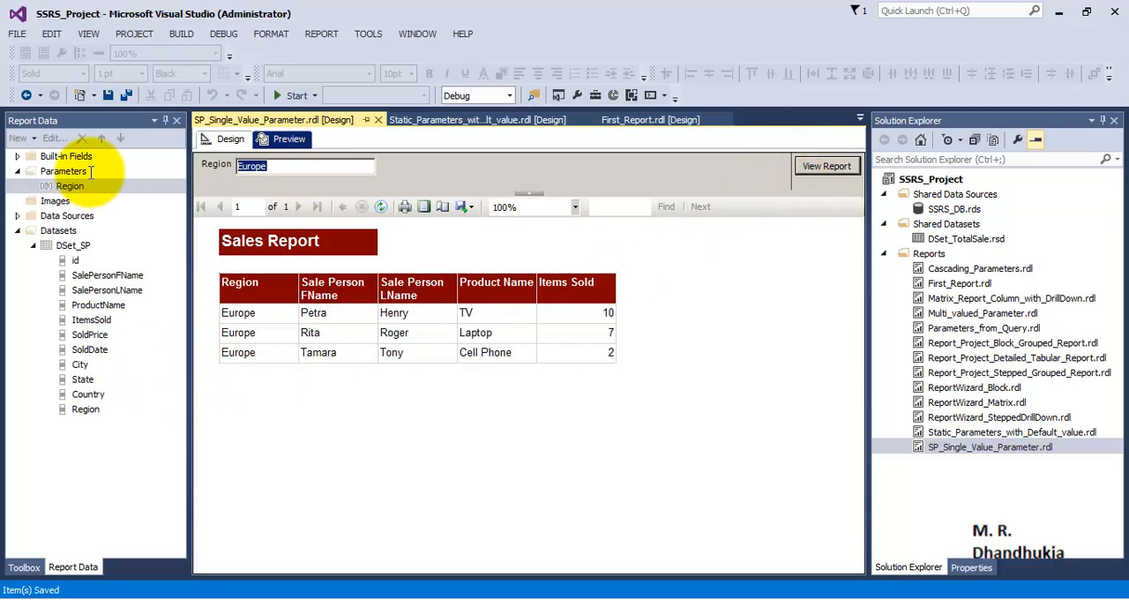
{"action": "type", "text": "North America"}
{"action": "left_click", "coordinate": [845, 167]}
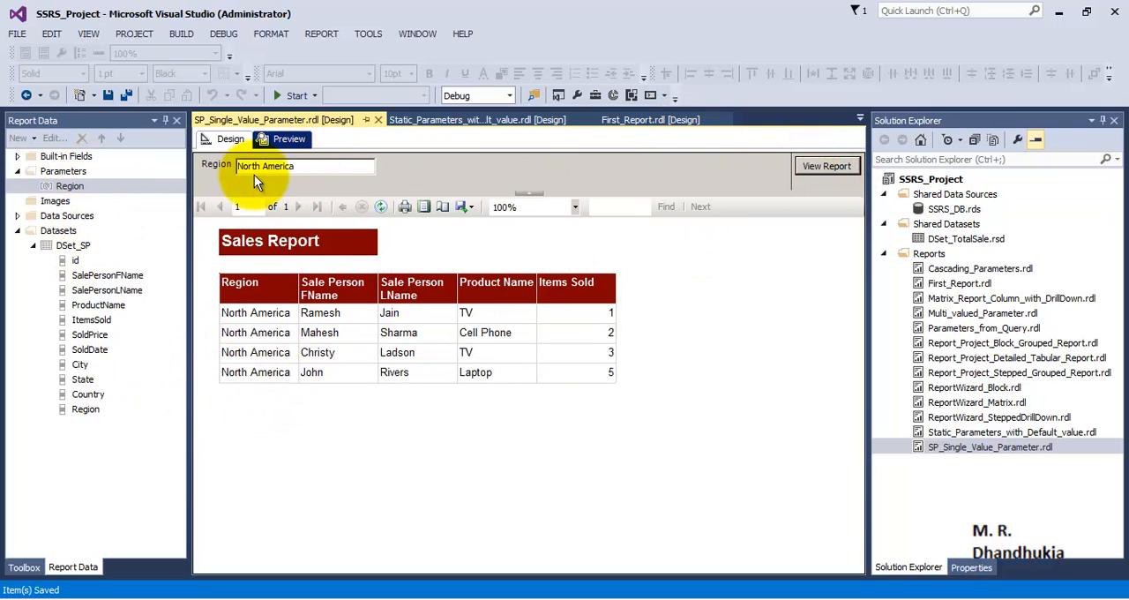
Return to the report design and start a new dataset named DSet_Region
{"action": "left_click", "coordinate": [230, 139]}
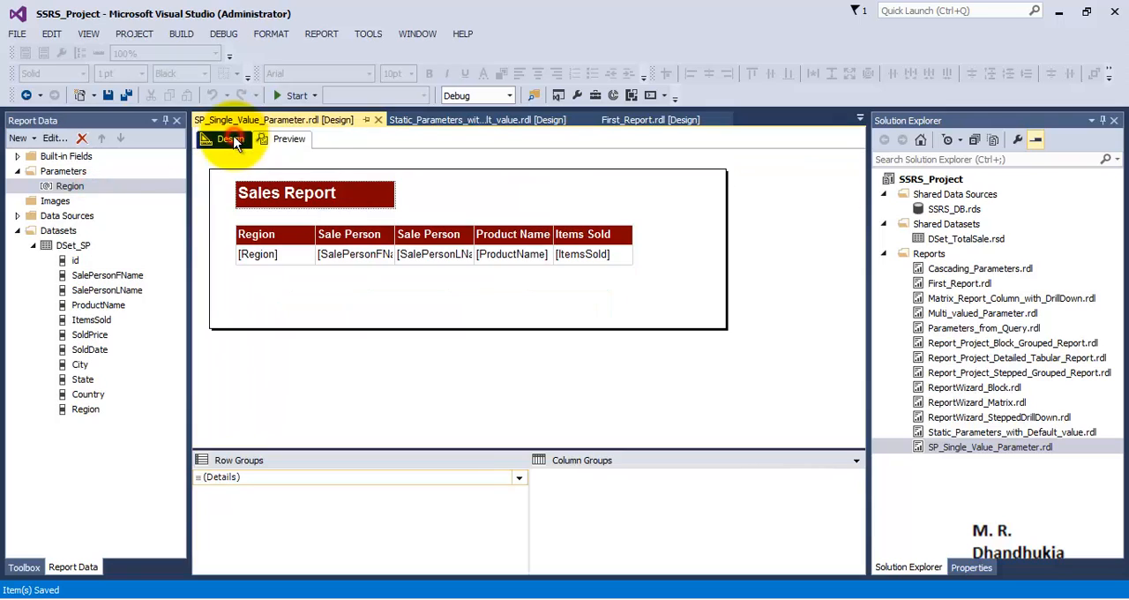
{"action": "left_click", "coordinate": [69, 187]}
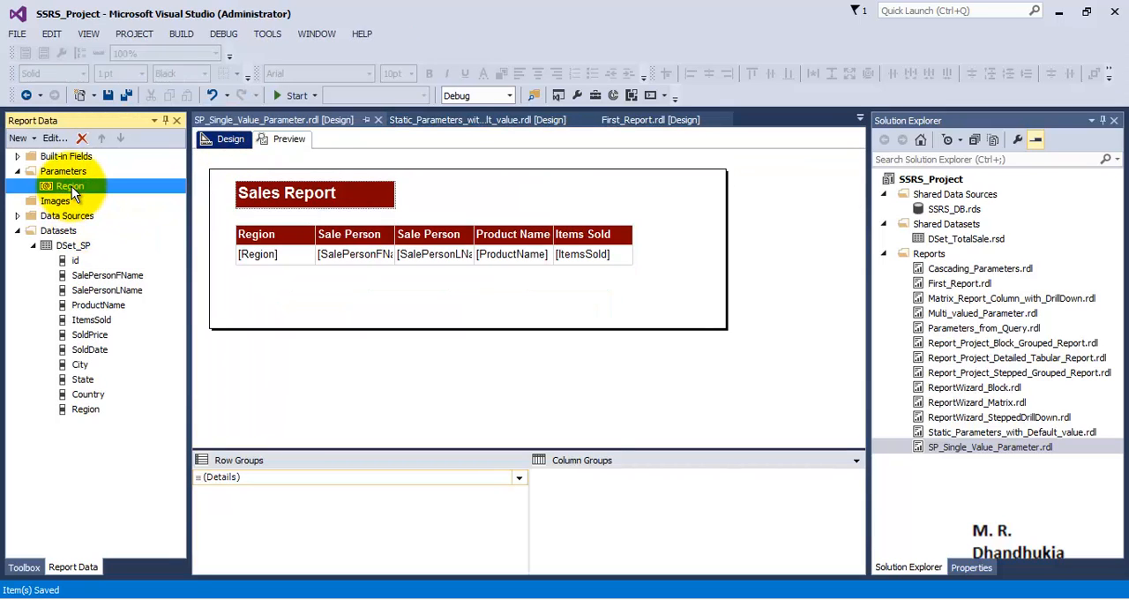
{"action": "right_click", "coordinate": [69, 230]}
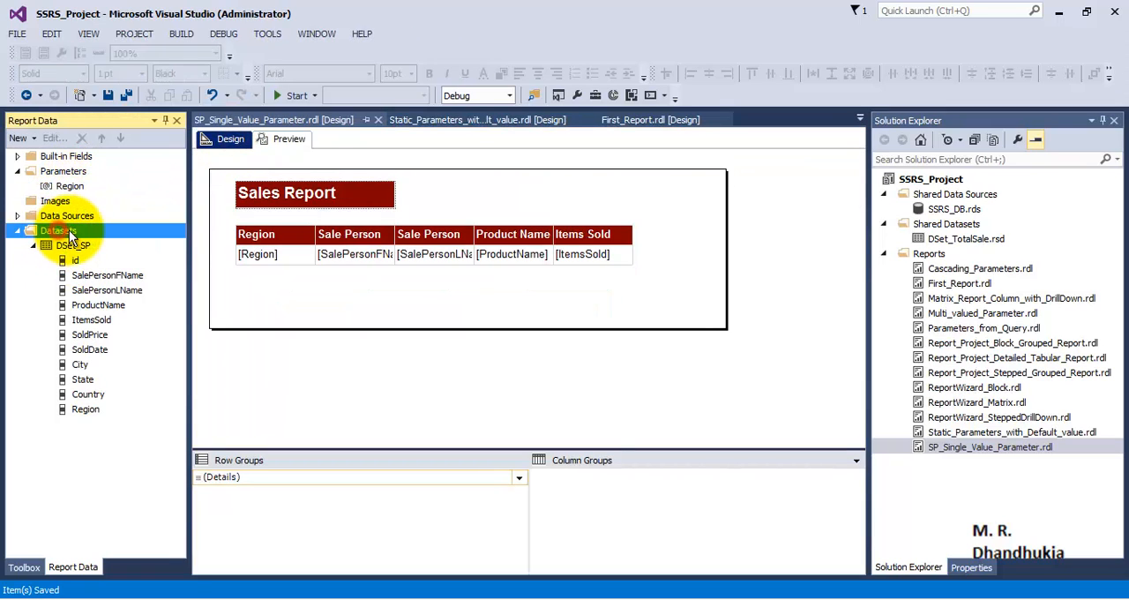
{"action": "left_click", "coordinate": [129, 246]}
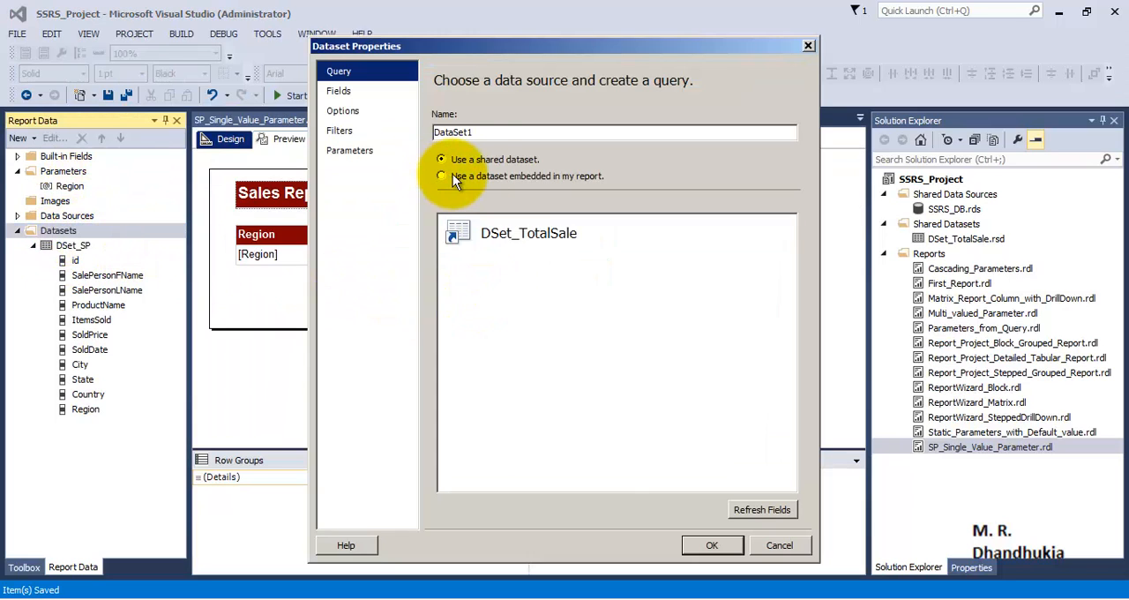
{"action": "double_click", "coordinate": [472, 132]}
{"action": "left_click", "coordinate": [520, 231]}
{"action": "type", "text": "DS"}
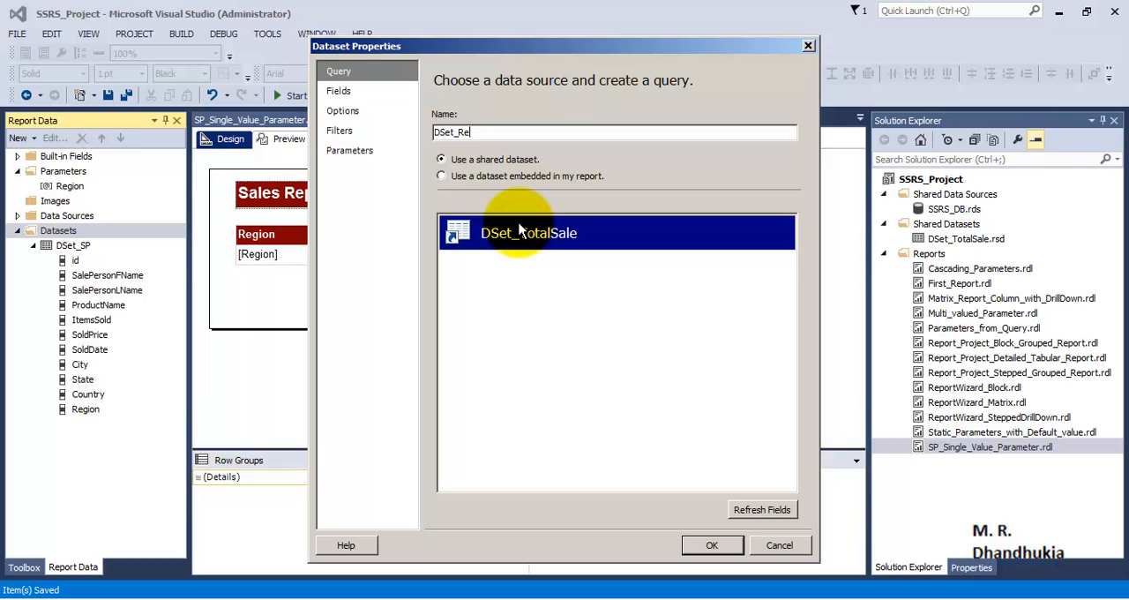
{"action": "left_click", "coordinate": [642, 451]}
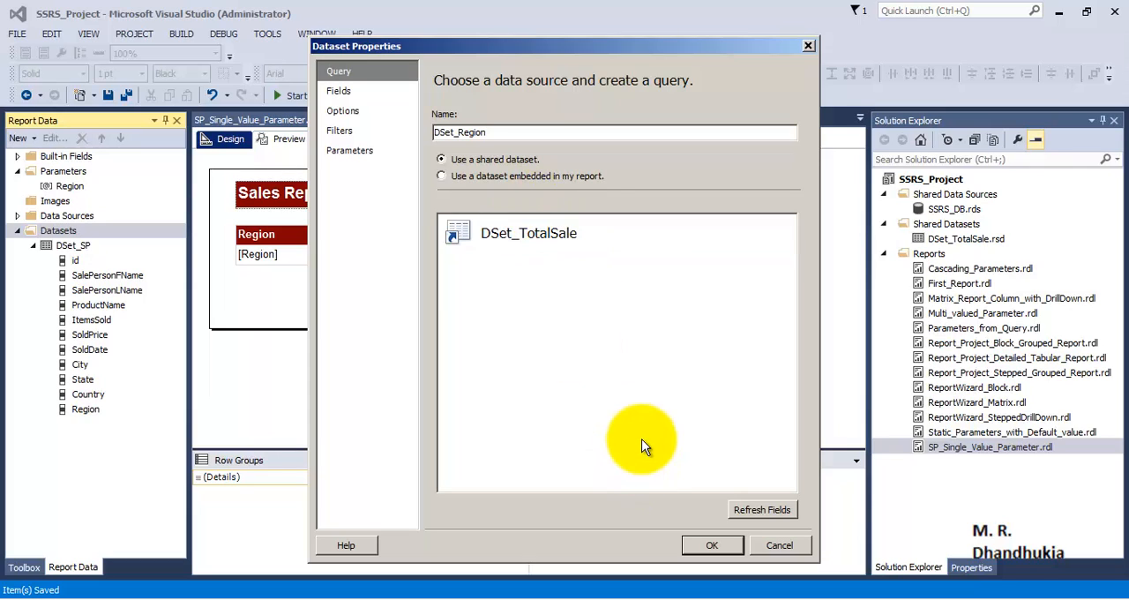
Embed the DSet_Region dataset in the report, using DataSource1 and a text query that selects the distinct Region values from the total sales table
{"action": "left_click", "coordinate": [520, 176]}
{"action": "left_click", "coordinate": [649, 224]}
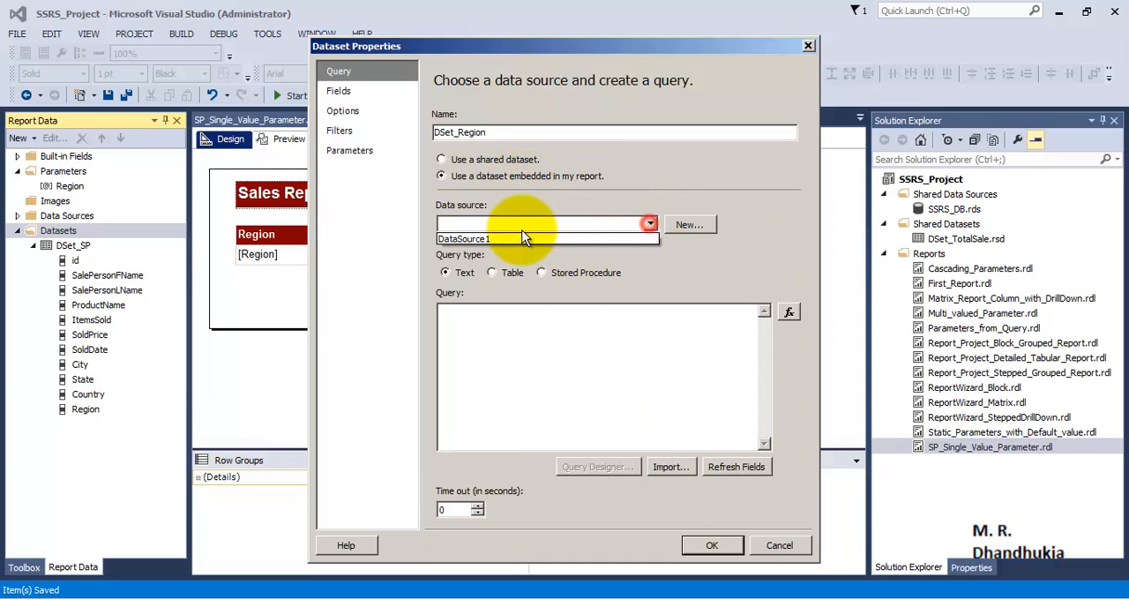
{"action": "left_click", "coordinate": [520, 233]}
{"action": "left_click", "coordinate": [523, 327]}
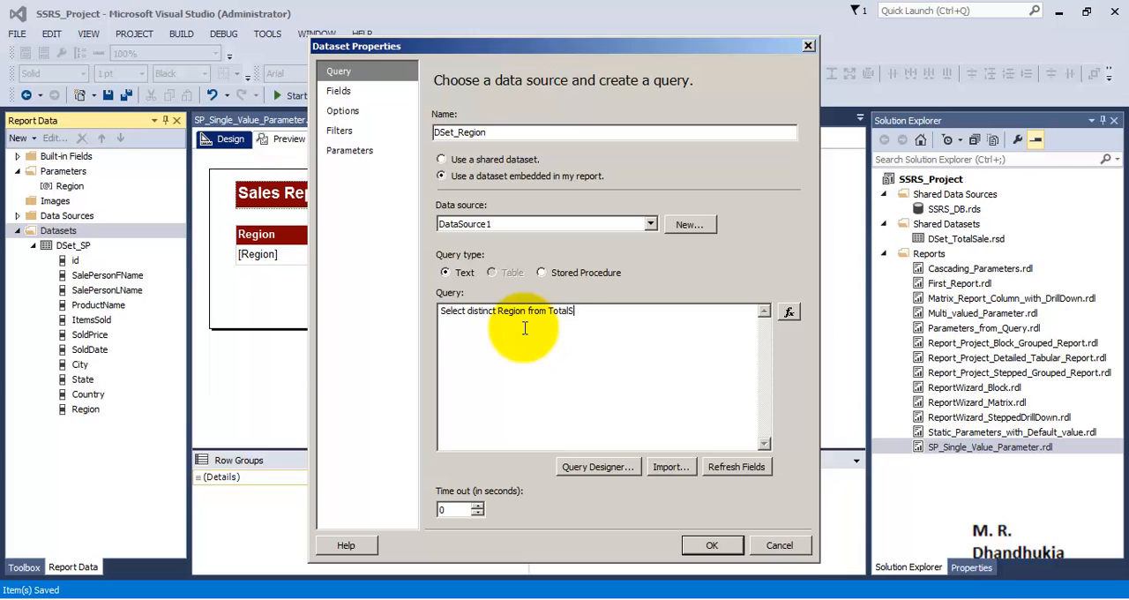
{"action": "left_click", "coordinate": [711, 545]}
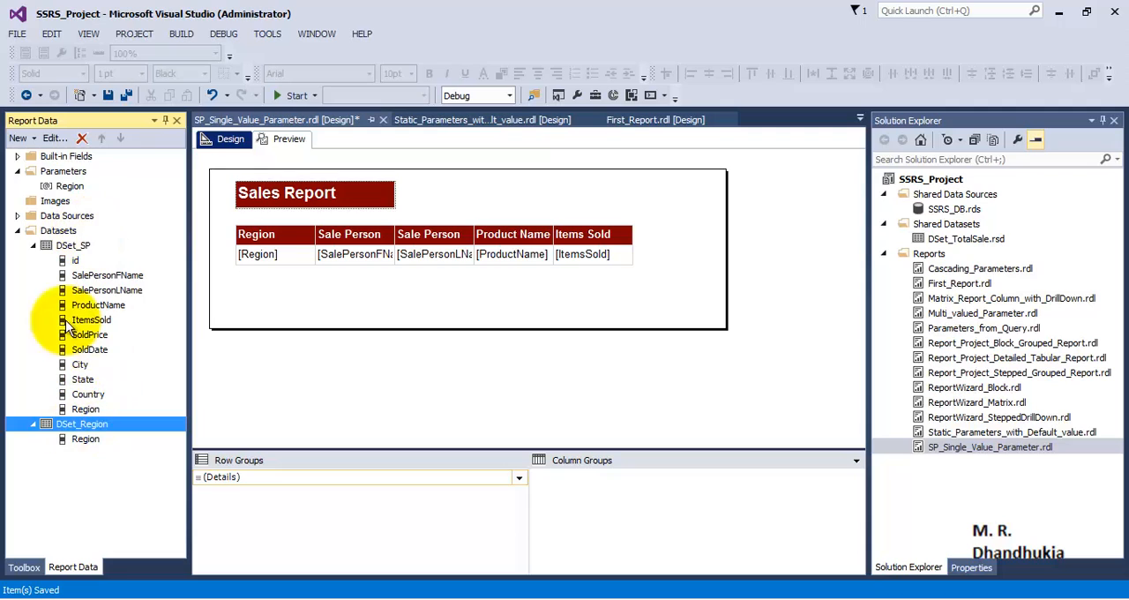
Make the Region parameter get its available values from a query, using the DSet_Region dataset
{"action": "right_click", "coordinate": [71, 187]}
{"action": "left_click", "coordinate": [141, 220]}
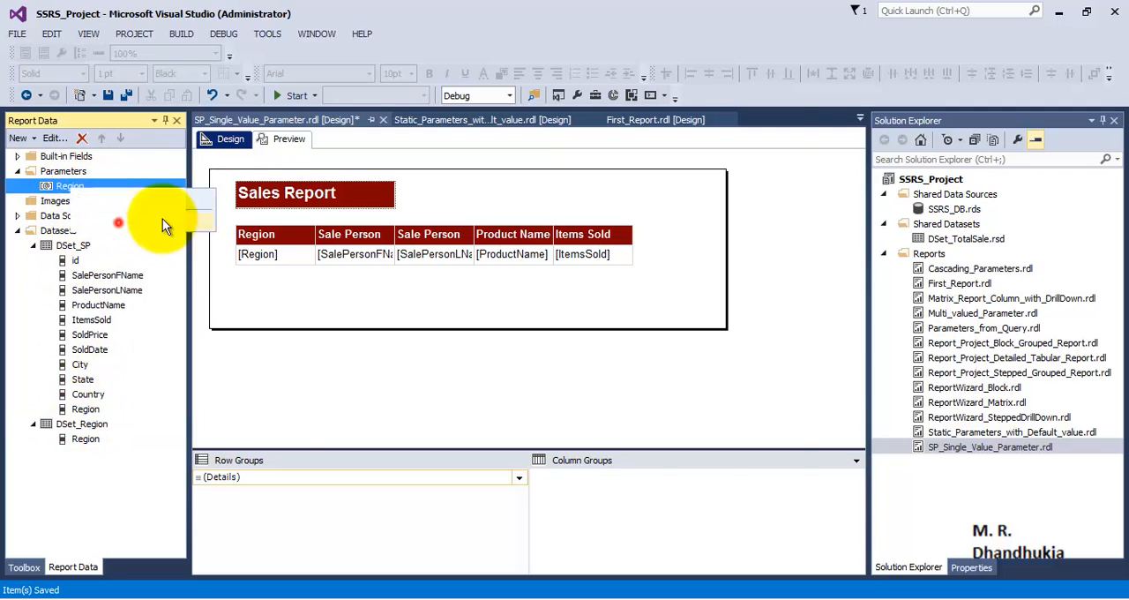
{"action": "left_click", "coordinate": [379, 160]}
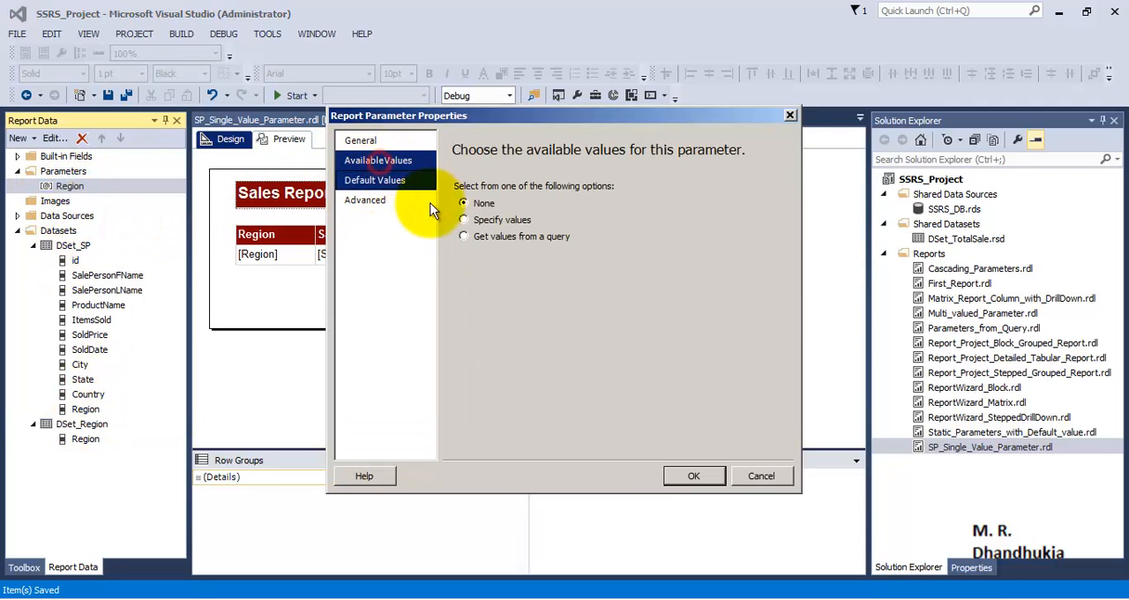
{"action": "left_click", "coordinate": [464, 236]}
{"action": "left_click", "coordinate": [771, 289]}
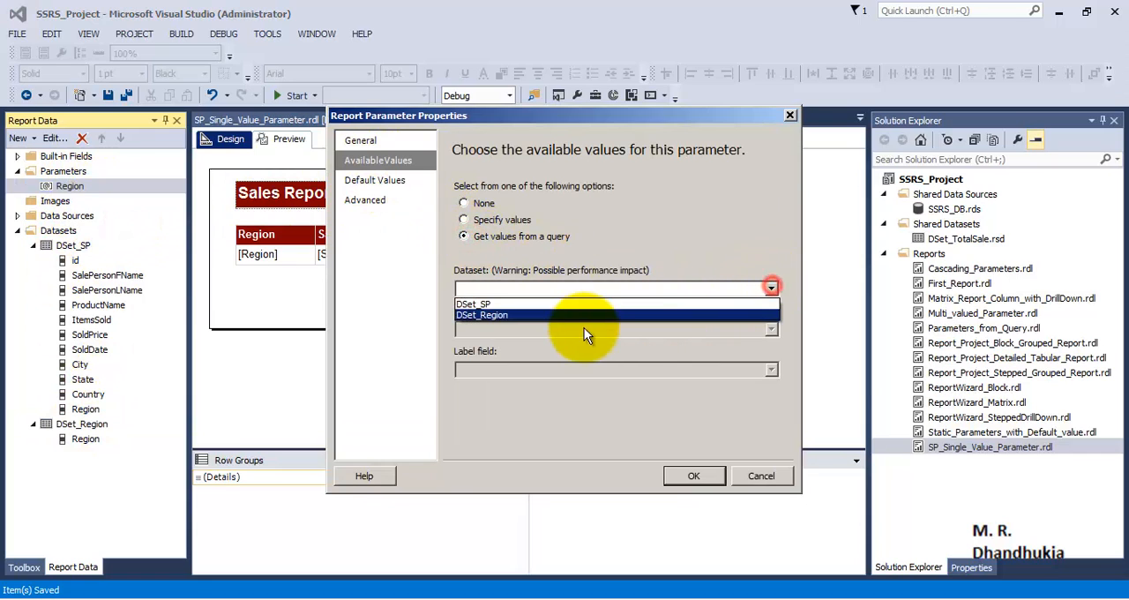
{"action": "left_click", "coordinate": [575, 316]}
Use Region as both the label field and the value field of the parameter's available values, and save all files
{"action": "left_click", "coordinate": [574, 329]}
{"action": "left_click", "coordinate": [571, 349]}
{"action": "left_click", "coordinate": [567, 364]}
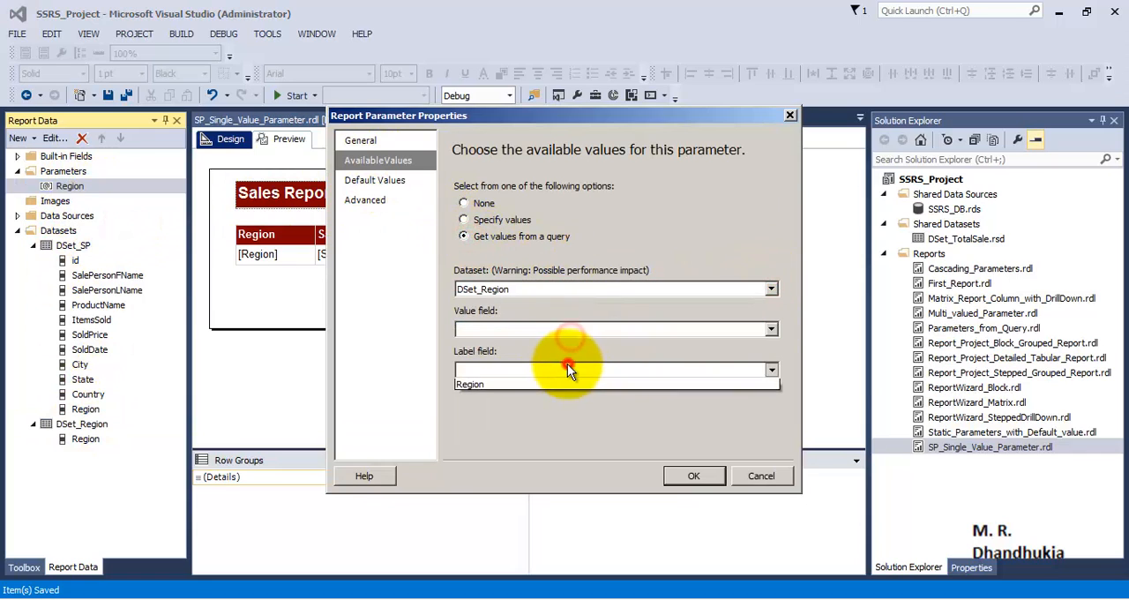
{"action": "left_click", "coordinate": [566, 386]}
{"action": "left_click", "coordinate": [678, 473]}
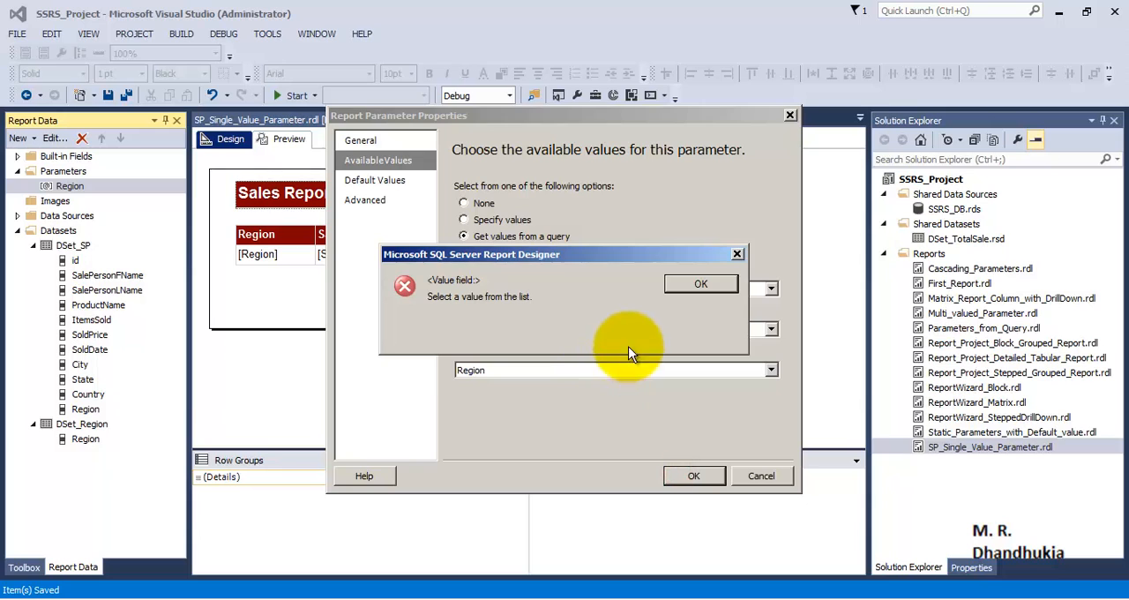
{"action": "left_click", "coordinate": [693, 284]}
{"action": "left_click", "coordinate": [673, 320]}
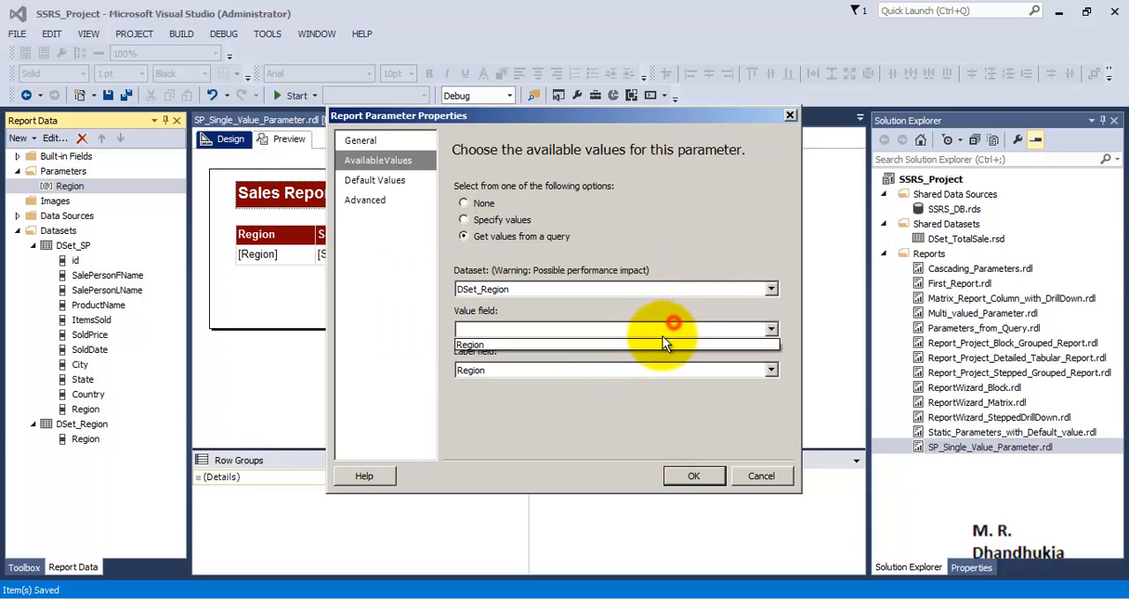
{"action": "left_click", "coordinate": [624, 345]}
{"action": "left_click", "coordinate": [693, 475]}
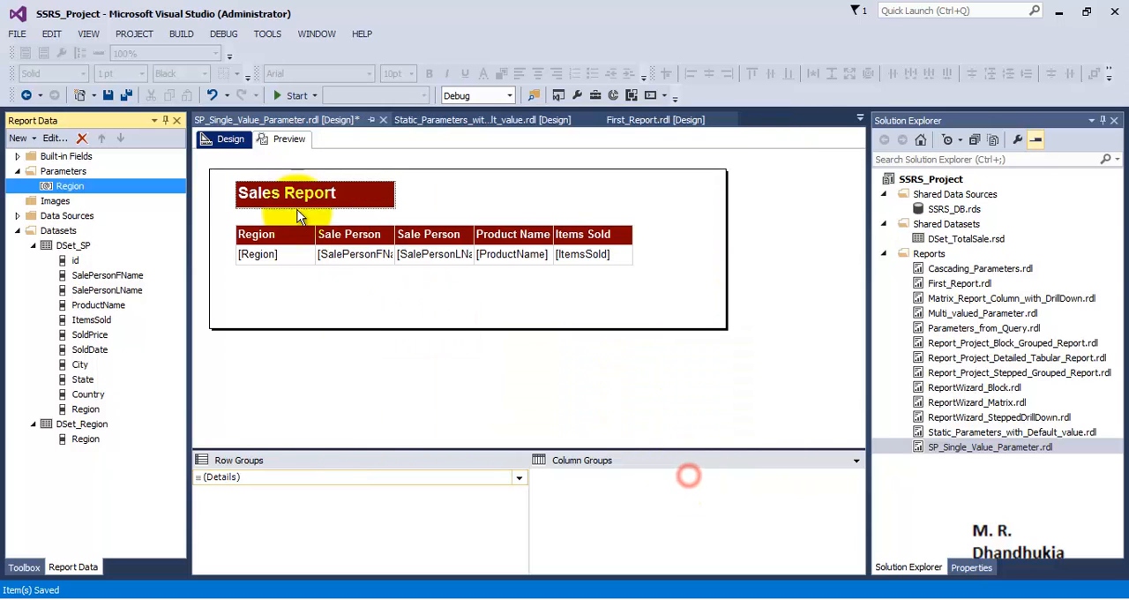
{"action": "left_click", "coordinate": [122, 96]}
Preview the report with Asia chosen from the Region parameter's list of values
{"action": "left_click", "coordinate": [280, 141]}
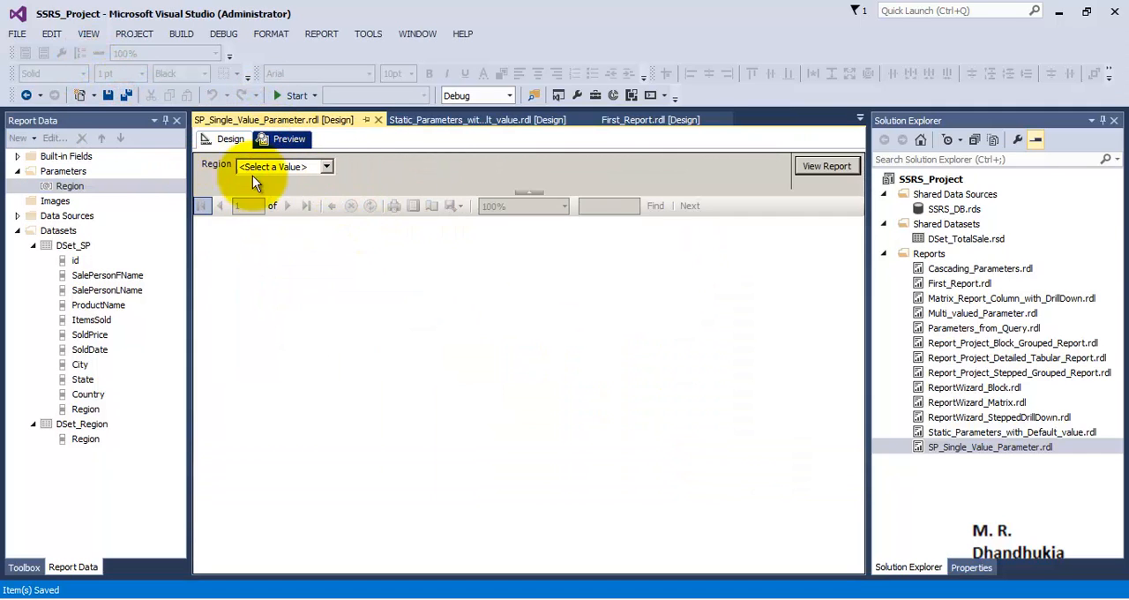
{"action": "left_click", "coordinate": [328, 168]}
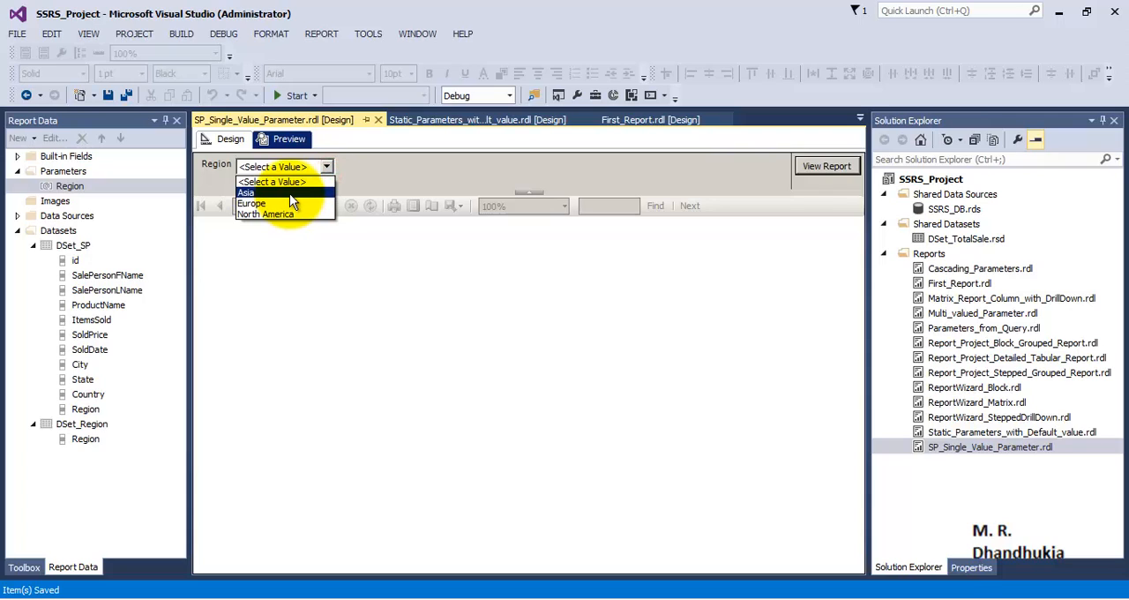
{"action": "left_click", "coordinate": [291, 193]}
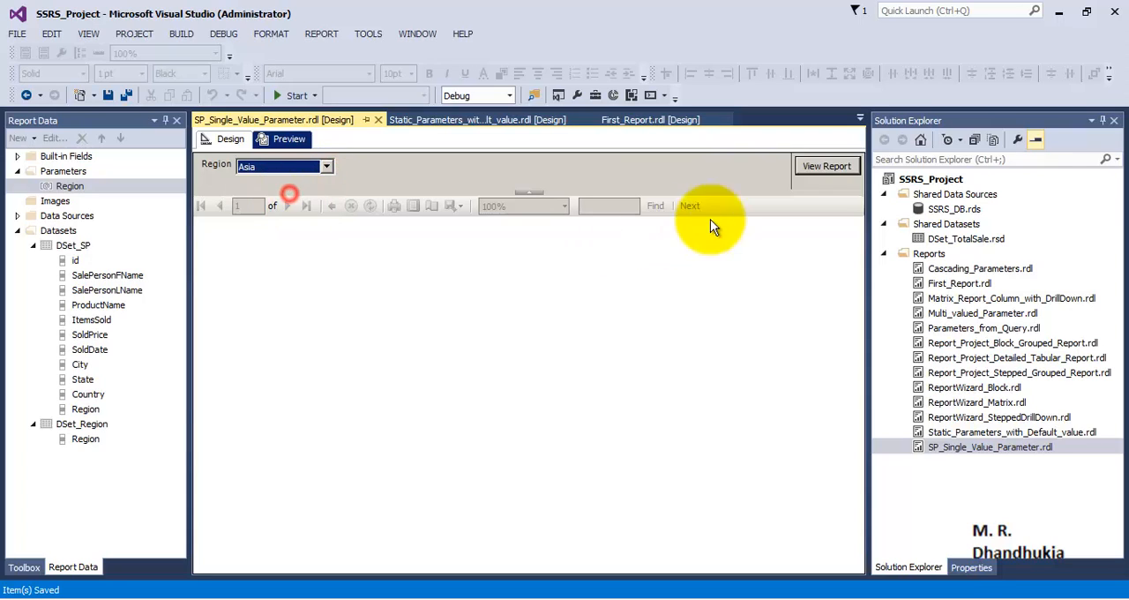
{"action": "left_click", "coordinate": [833, 166]}
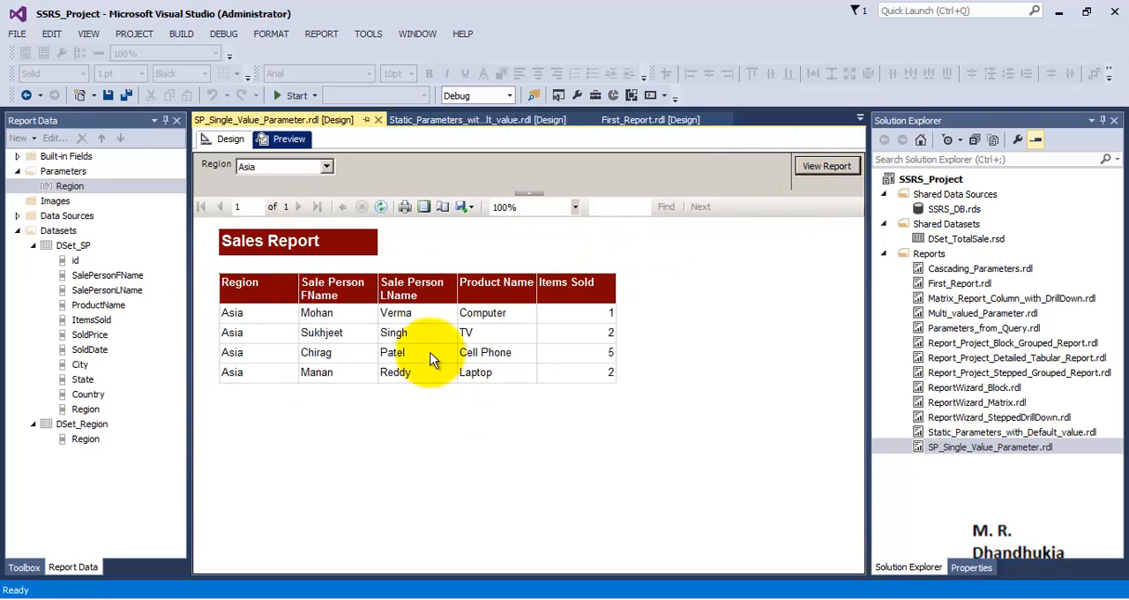
Rerun the report preview with Europe chosen from the Region parameter's list of values
{"action": "left_click", "coordinate": [297, 171]}
{"action": "left_click", "coordinate": [290, 186]}
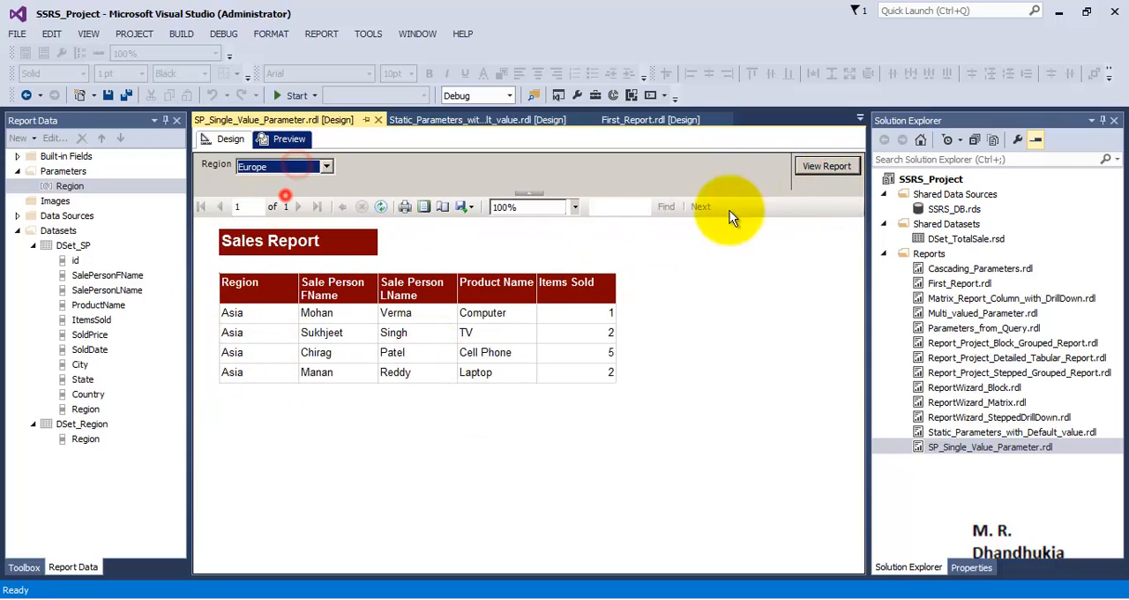
{"action": "left_click", "coordinate": [833, 167]}
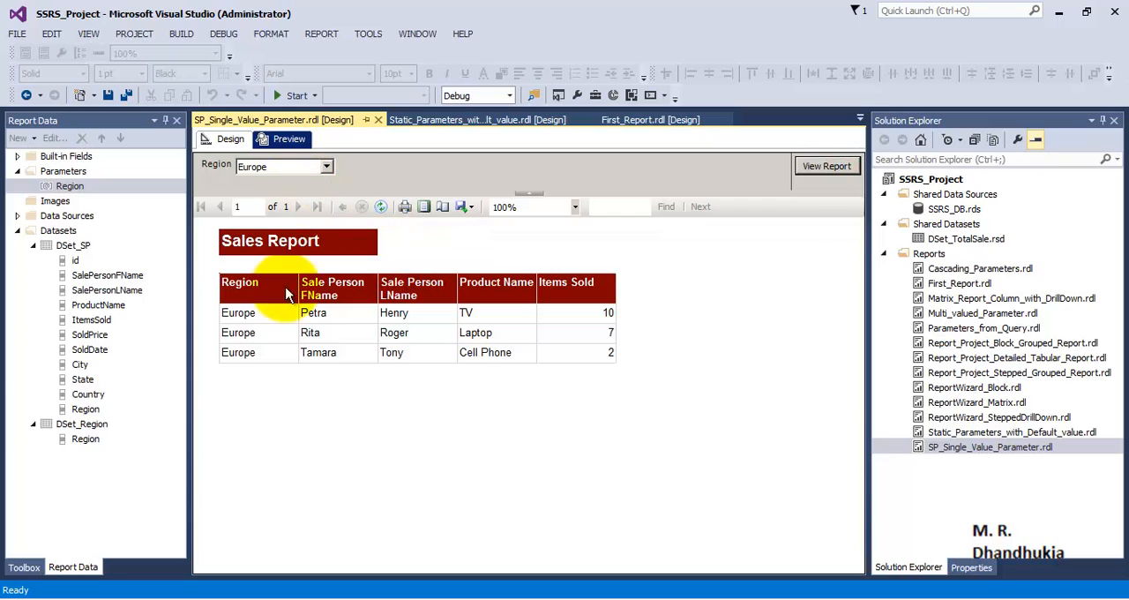